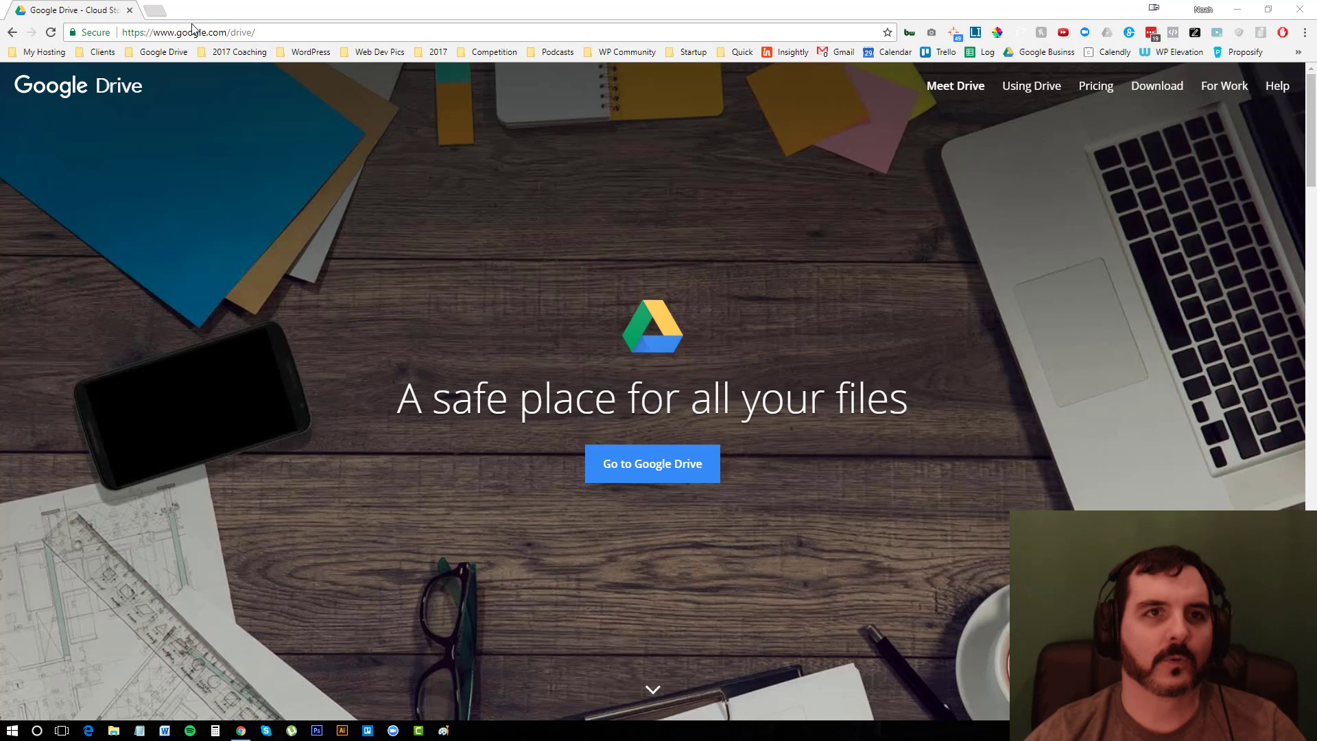
Go to Google Drive and create a folder named "Personal" inside the test folder
click(647, 461)
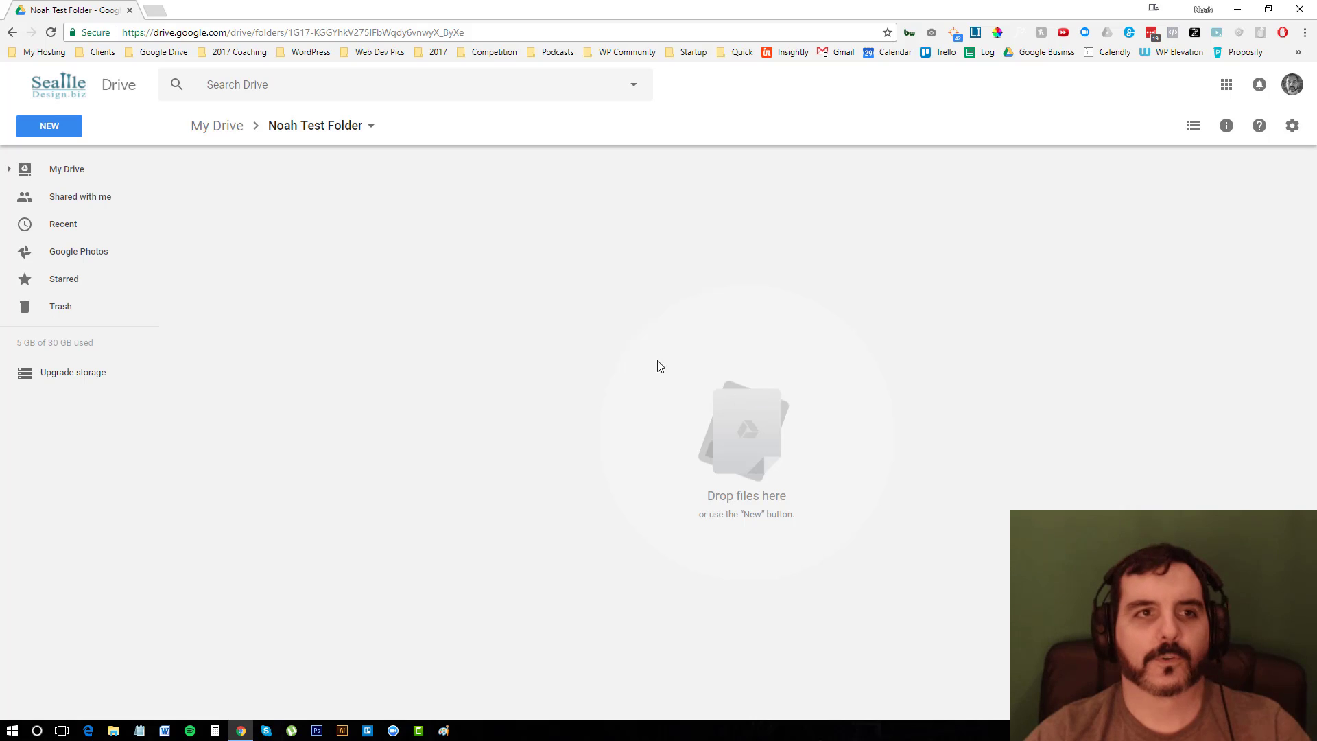
click(48, 126)
click(89, 160)
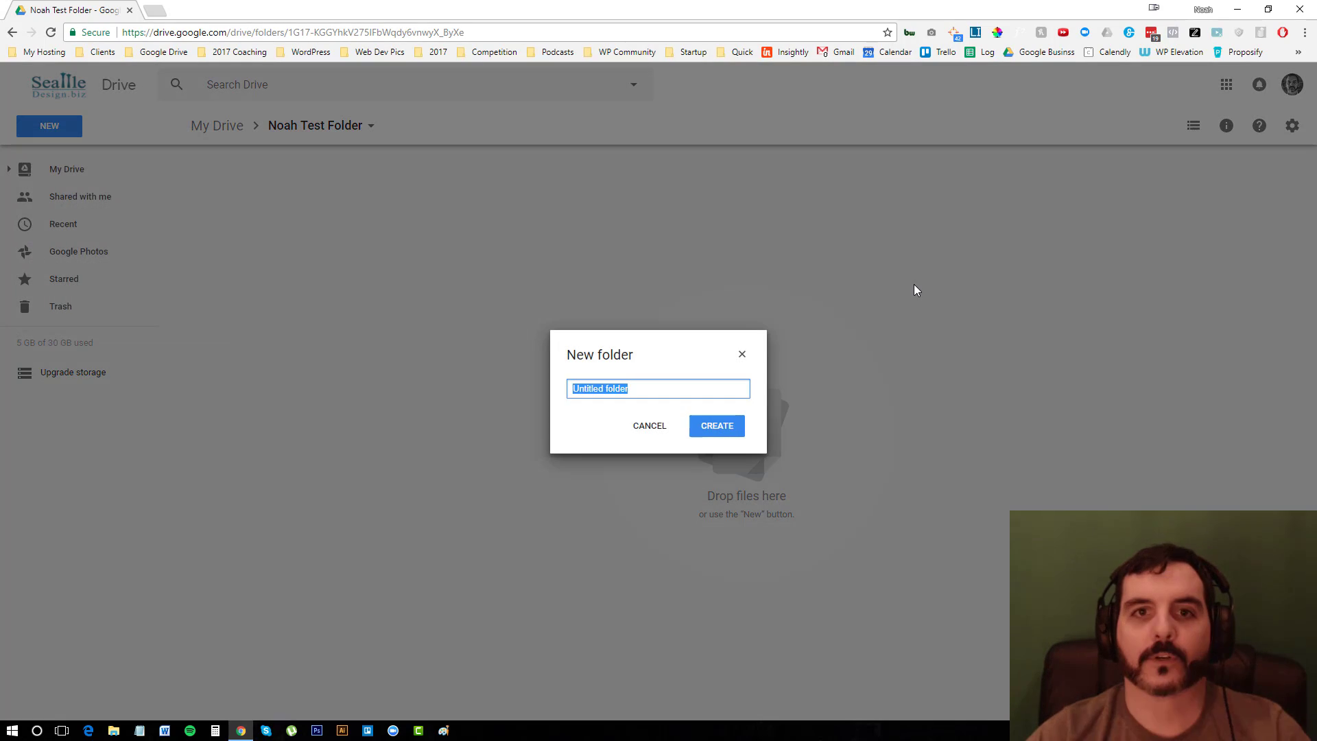
text(Persona)
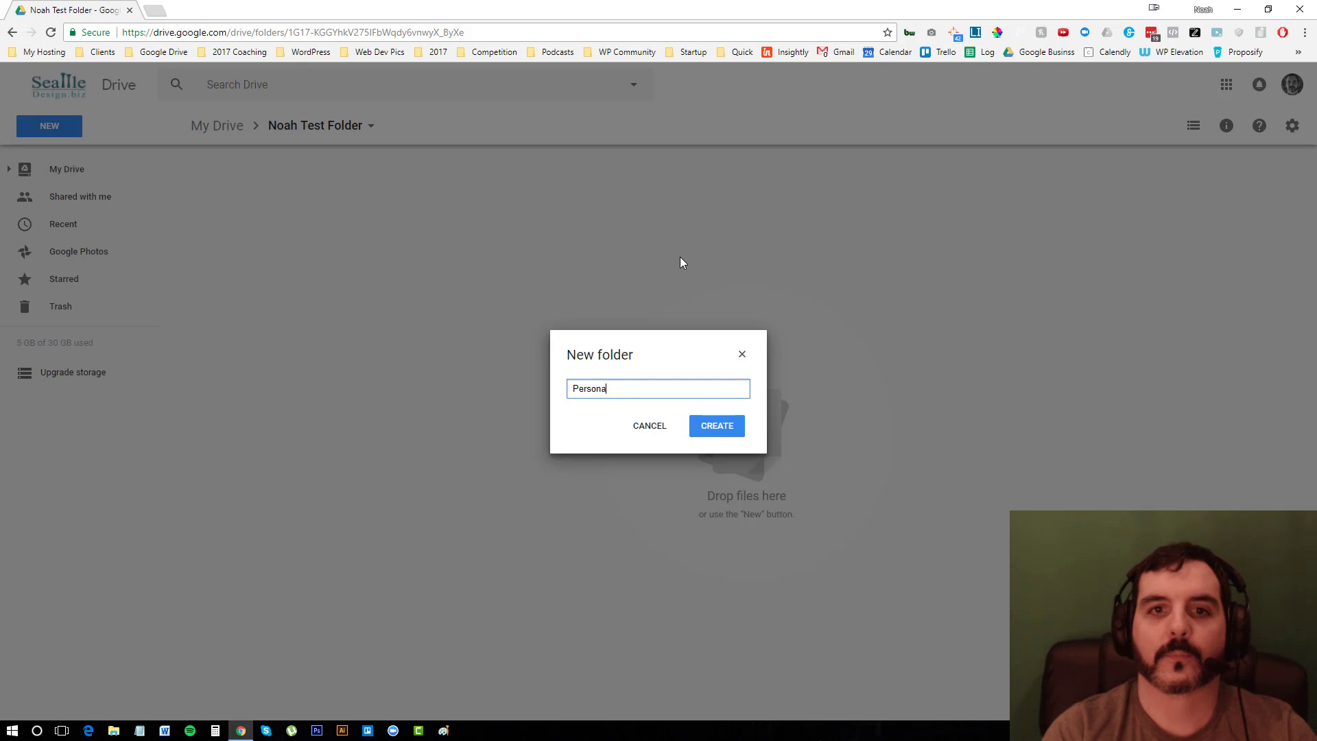
text(l)
key(Return)
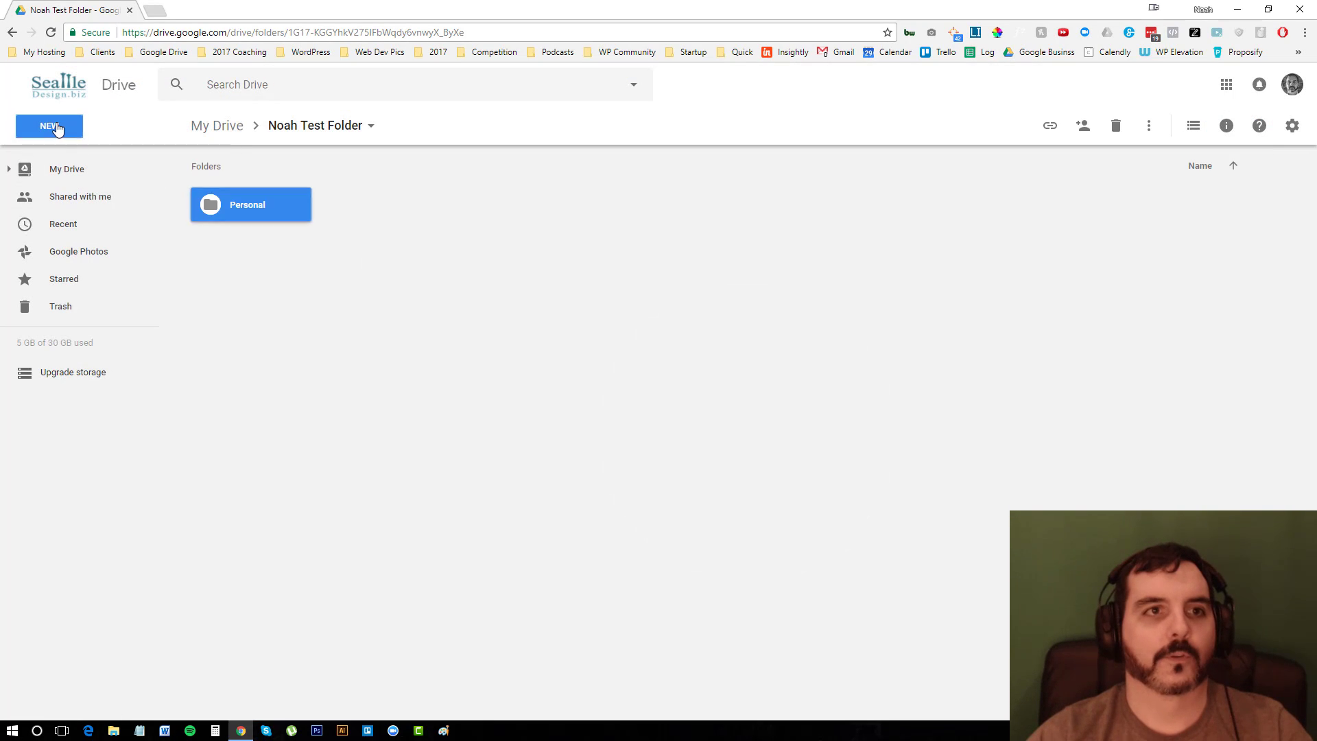
Create a second folder named "Work" alongside the Personal folder
click(58, 130)
click(106, 170)
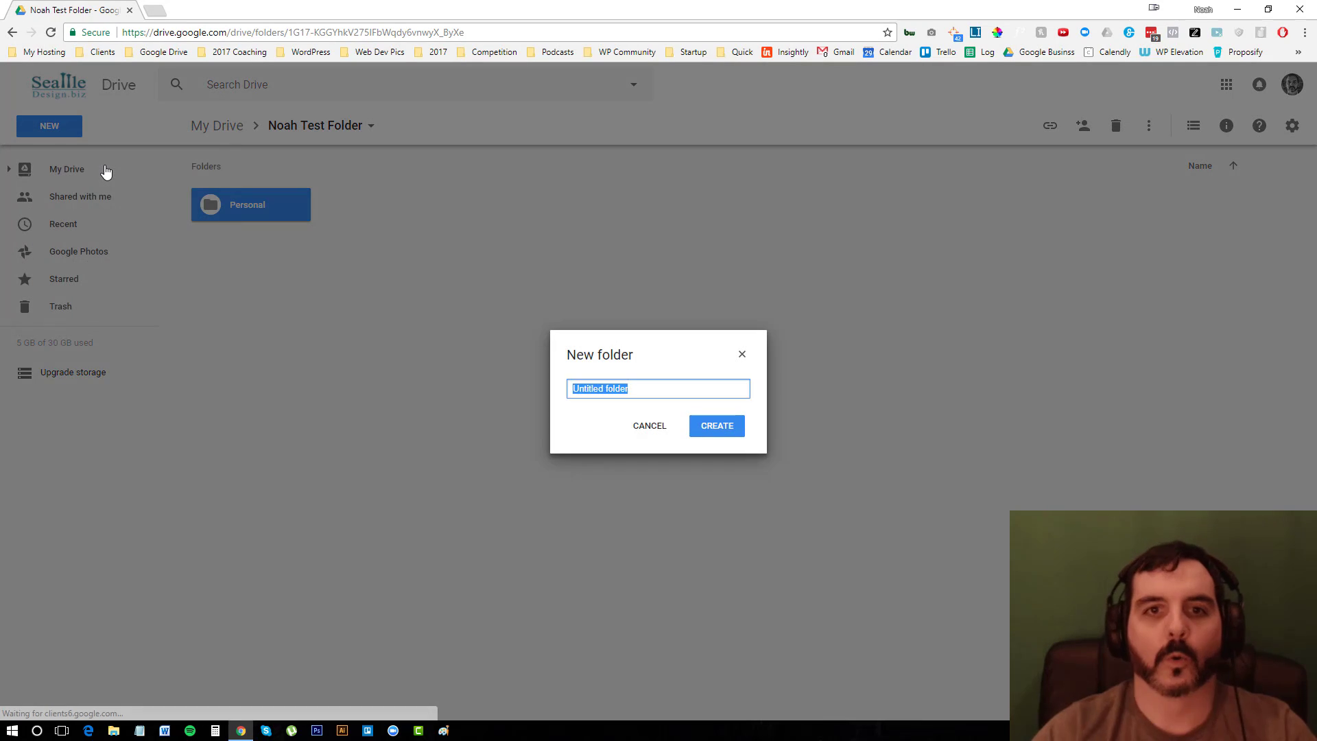
text(Work)
key(Return)
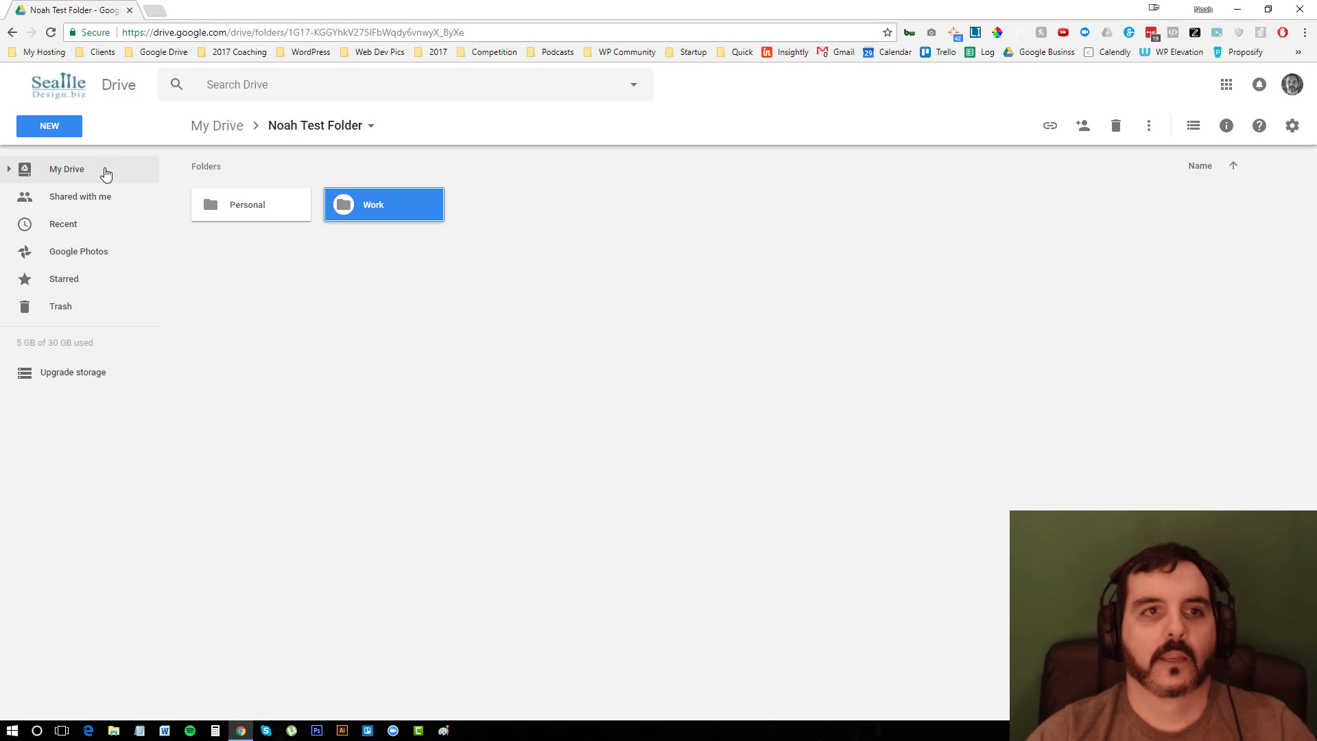
Open the Work folder and create a blank Google Docs document in it, dismissing the wake-up notification
double_click(350, 212)
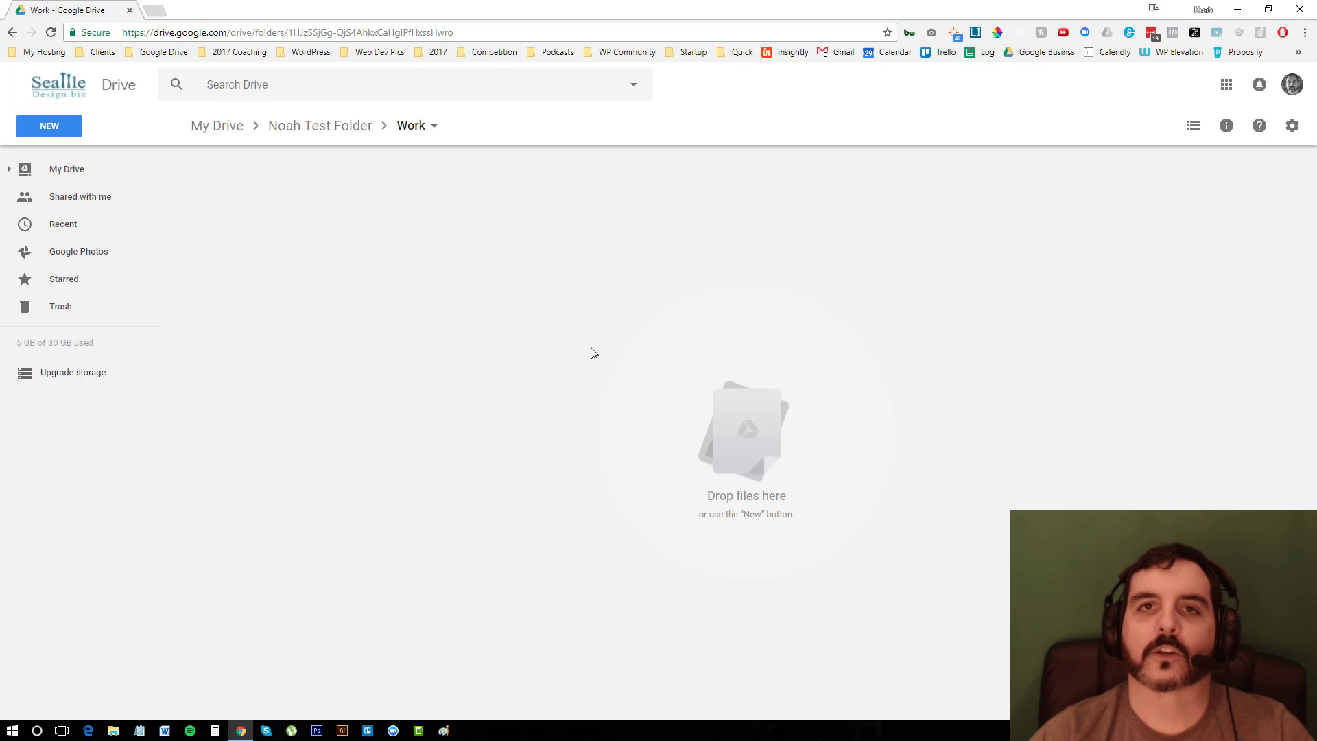
click(54, 127)
click(118, 255)
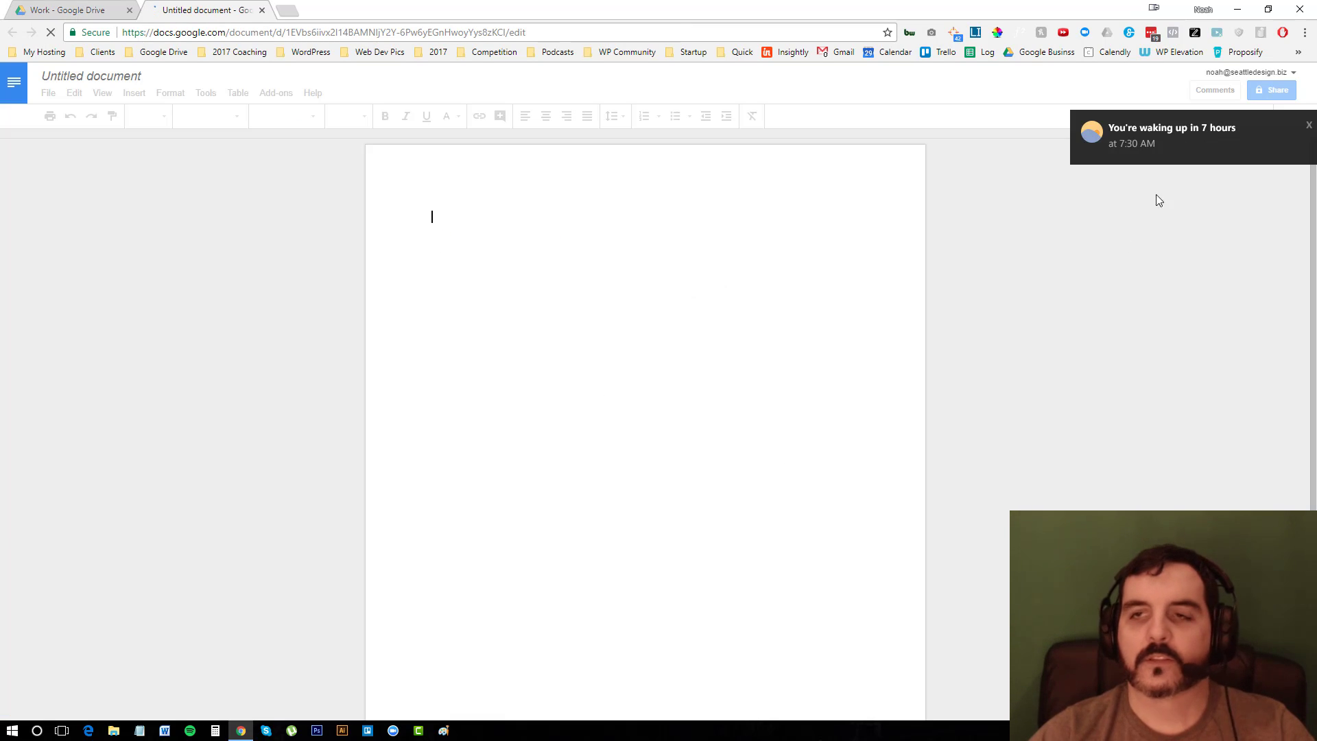
click(1309, 125)
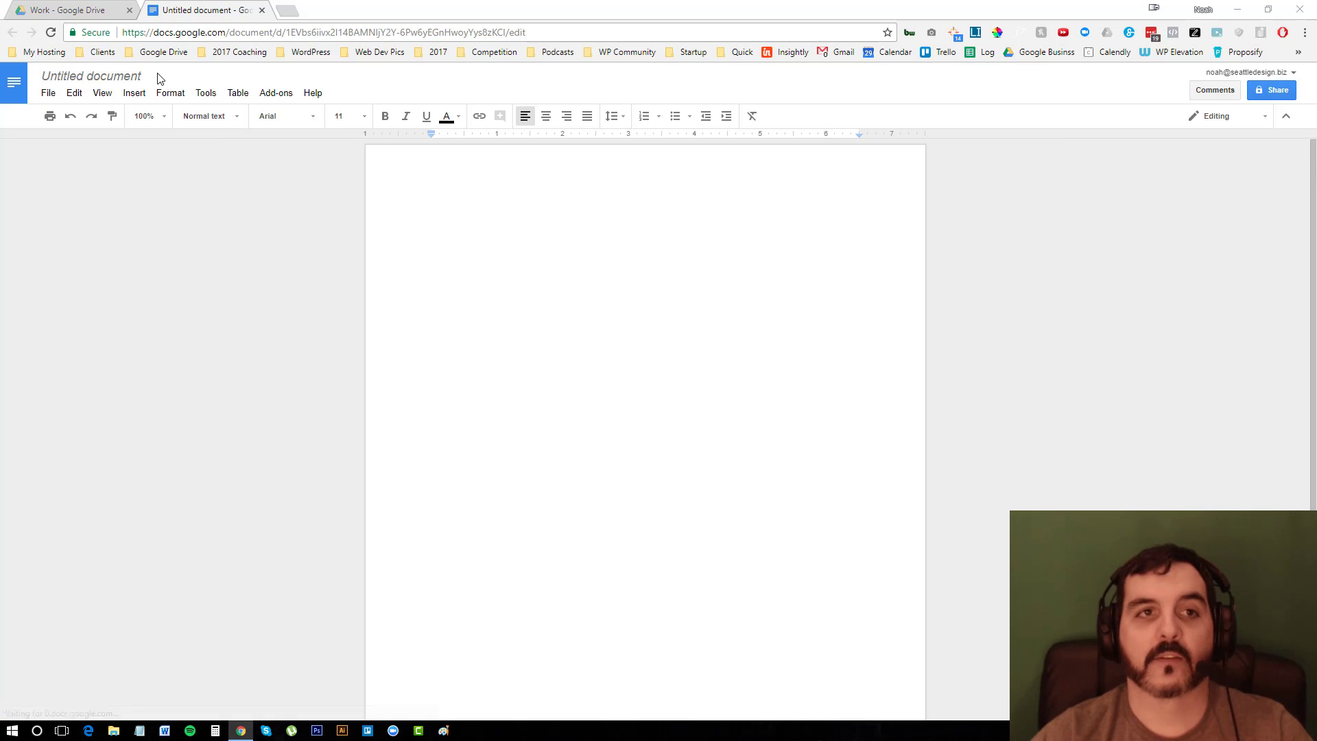
Rename the untitled document "My Big Trip"
click(140, 77)
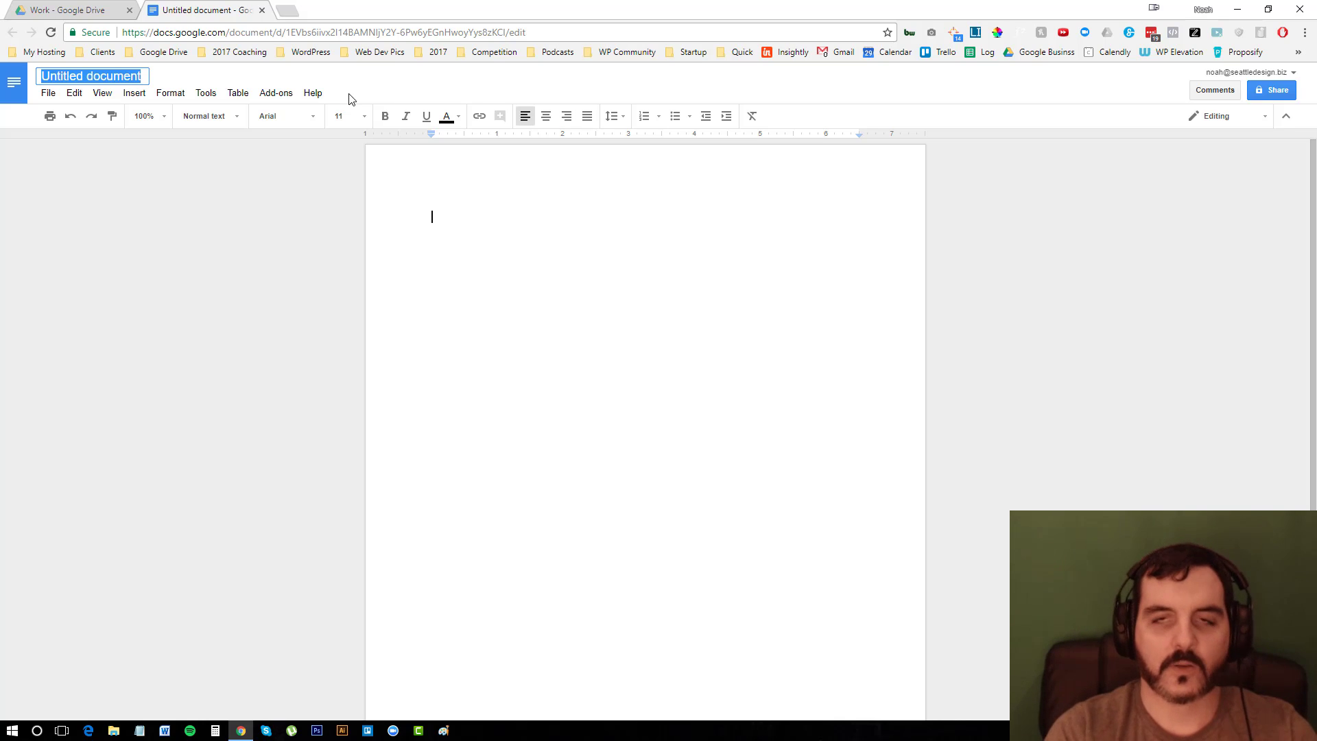
text(My Passwords)
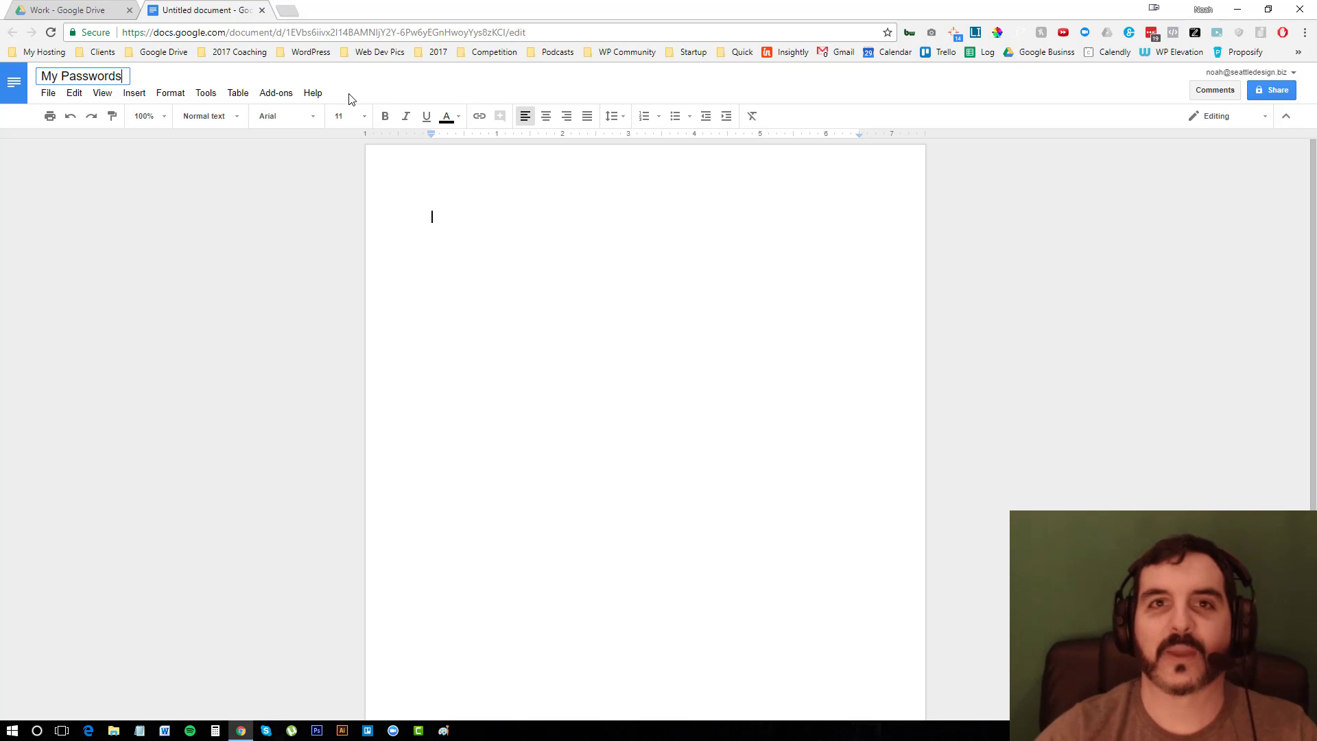
key(ctrl+a)
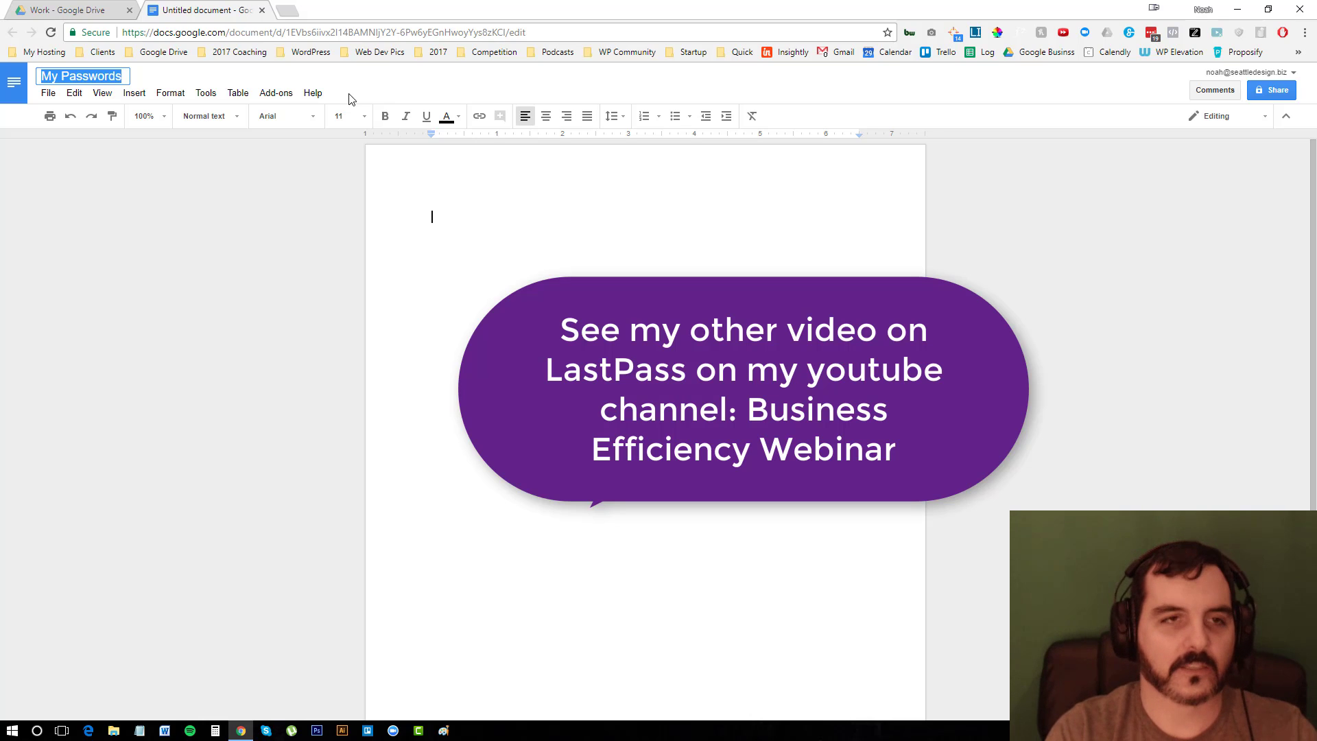
text(My Big Trip)
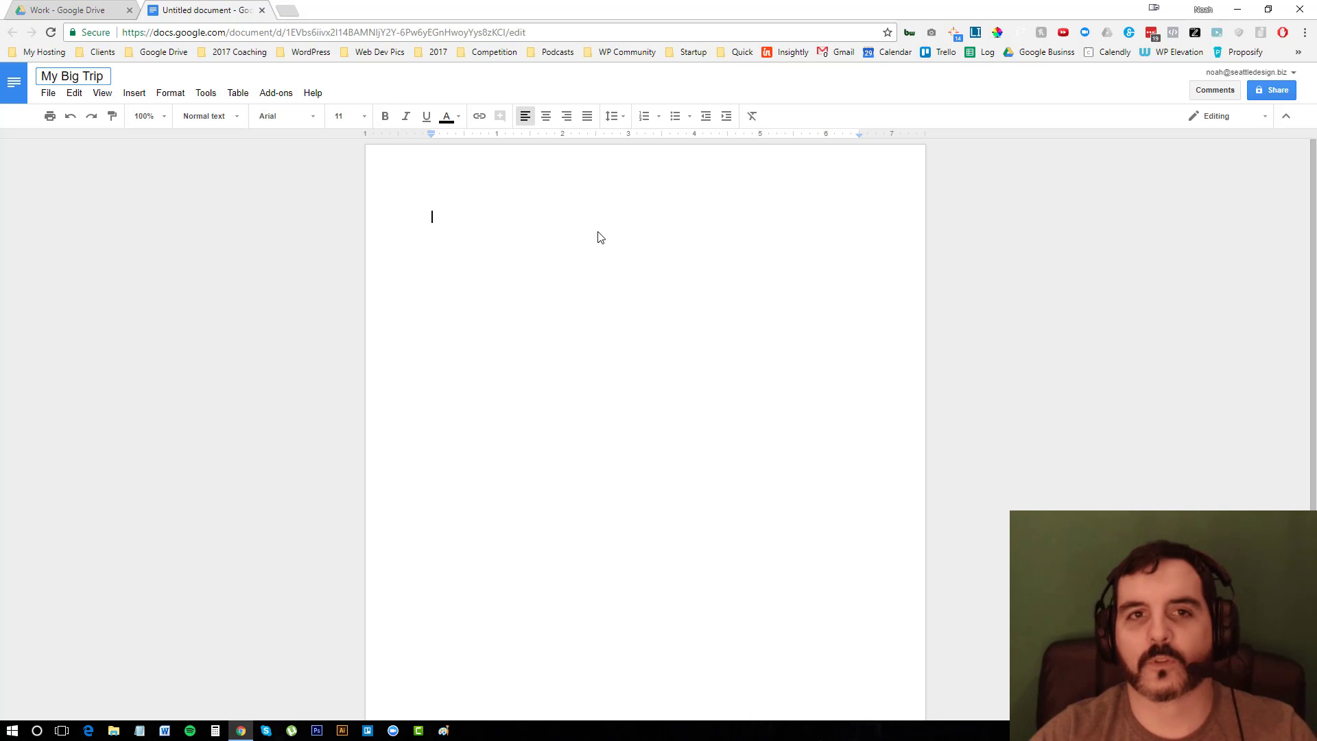
click(532, 212)
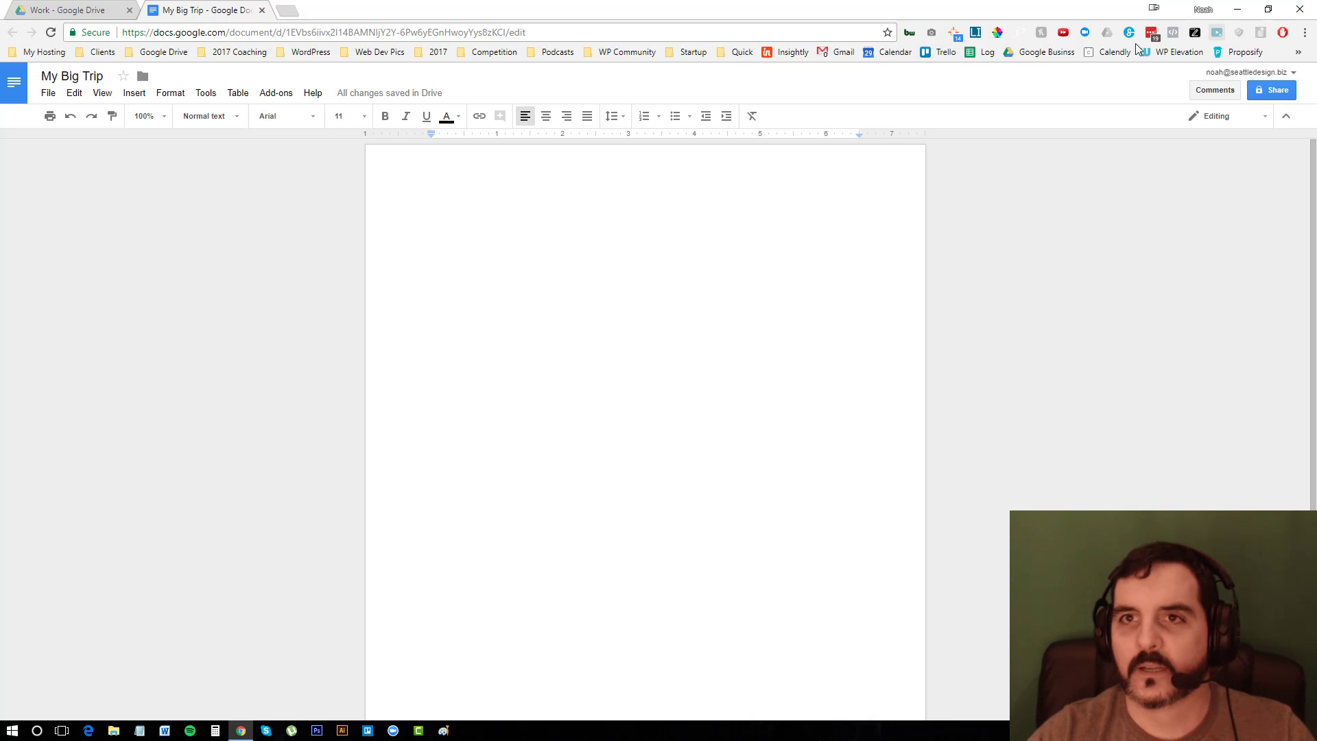
Copy the first paragraph from the lorem ipsum generator extension and paste it into the document body
click(976, 32)
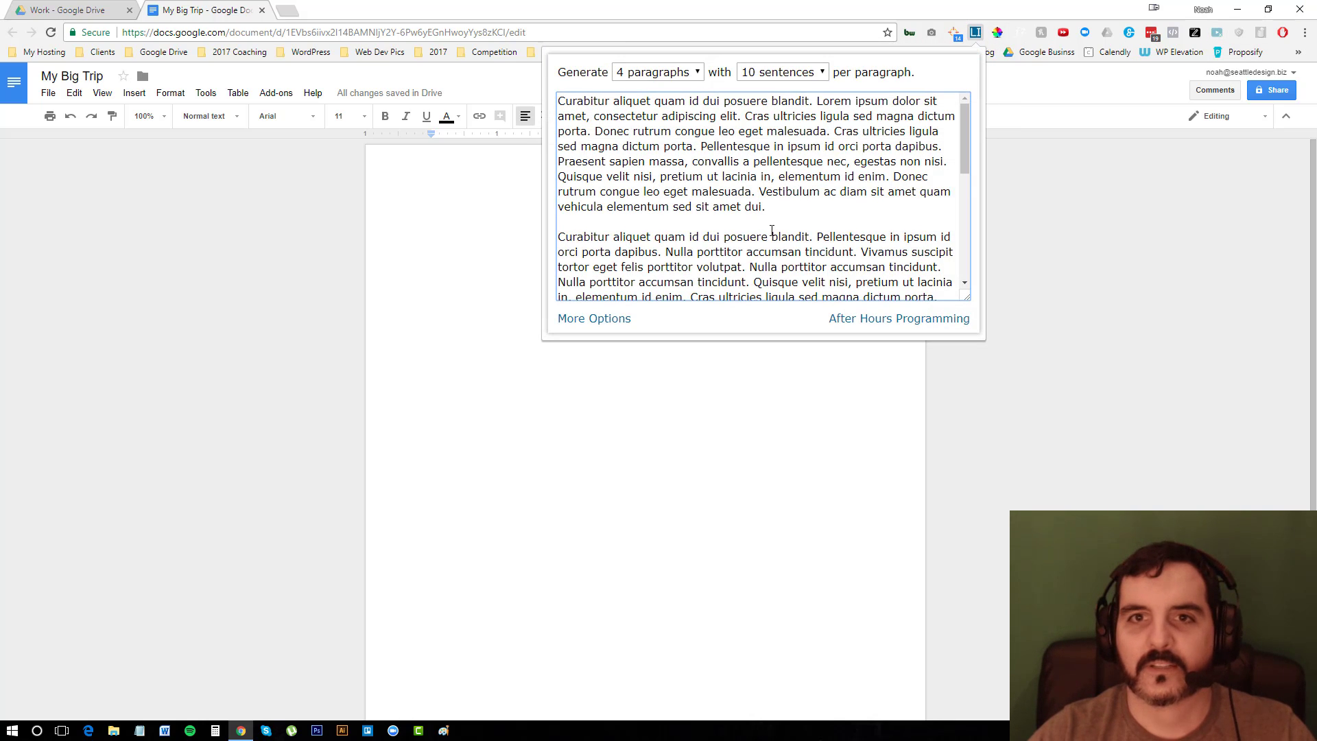
triple_click(792, 219)
key(ctrl+c)
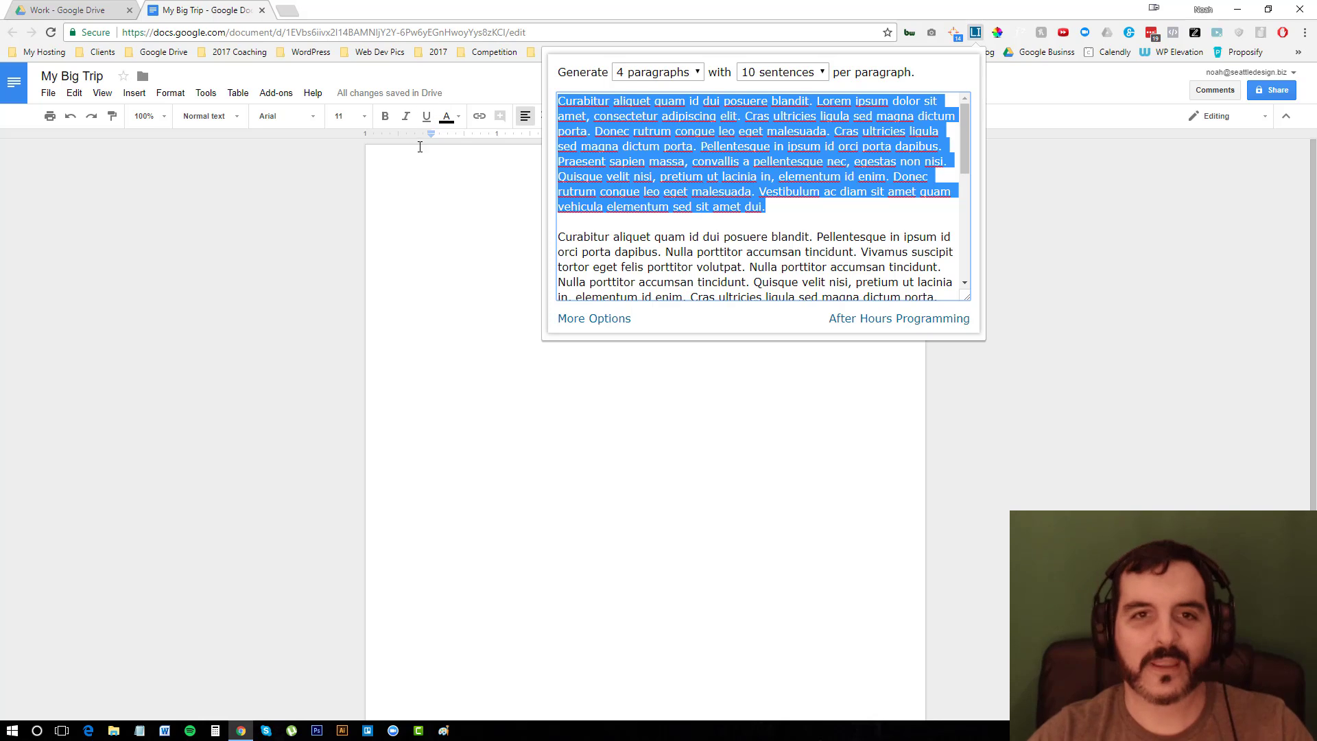
click(491, 171)
key(ctrl+v)
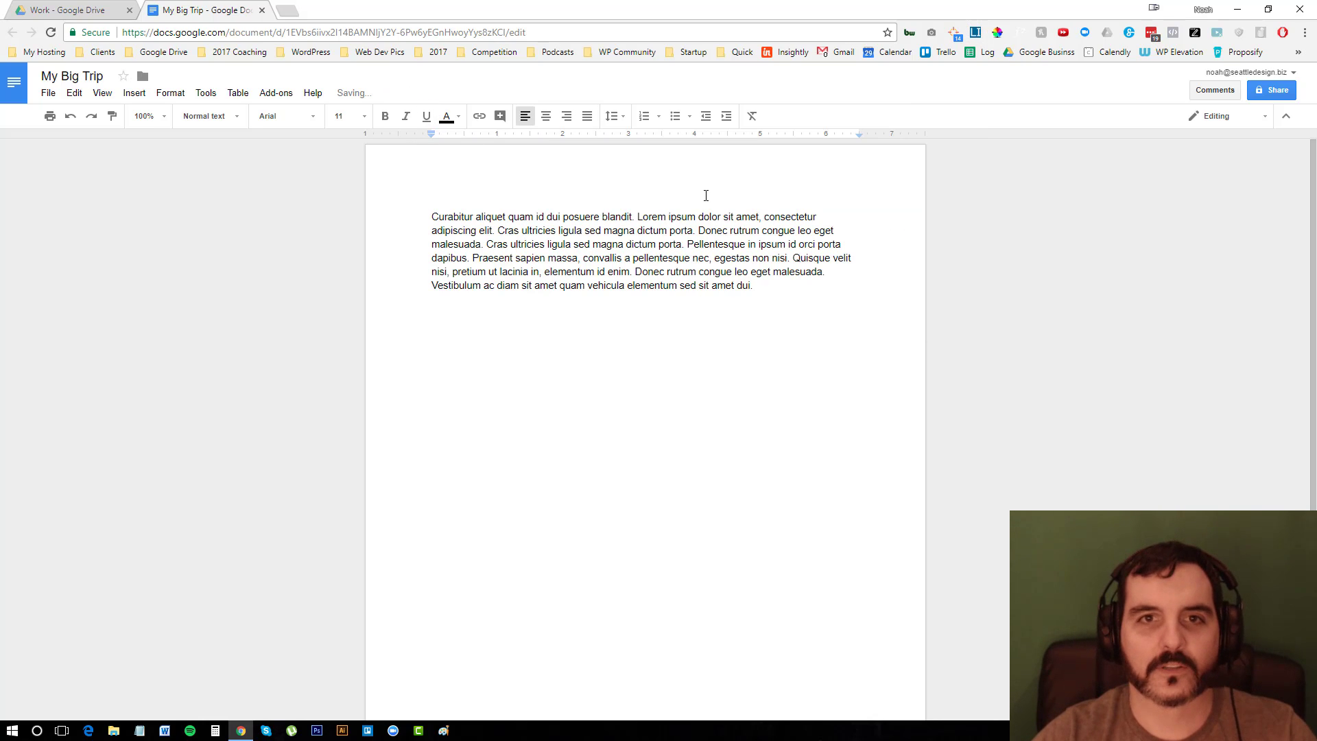
Add the line "Heading" above the pasted paragraph, with a blank line between them
key(ctrl+Home)
key(Return)
key(Up)
text(He)
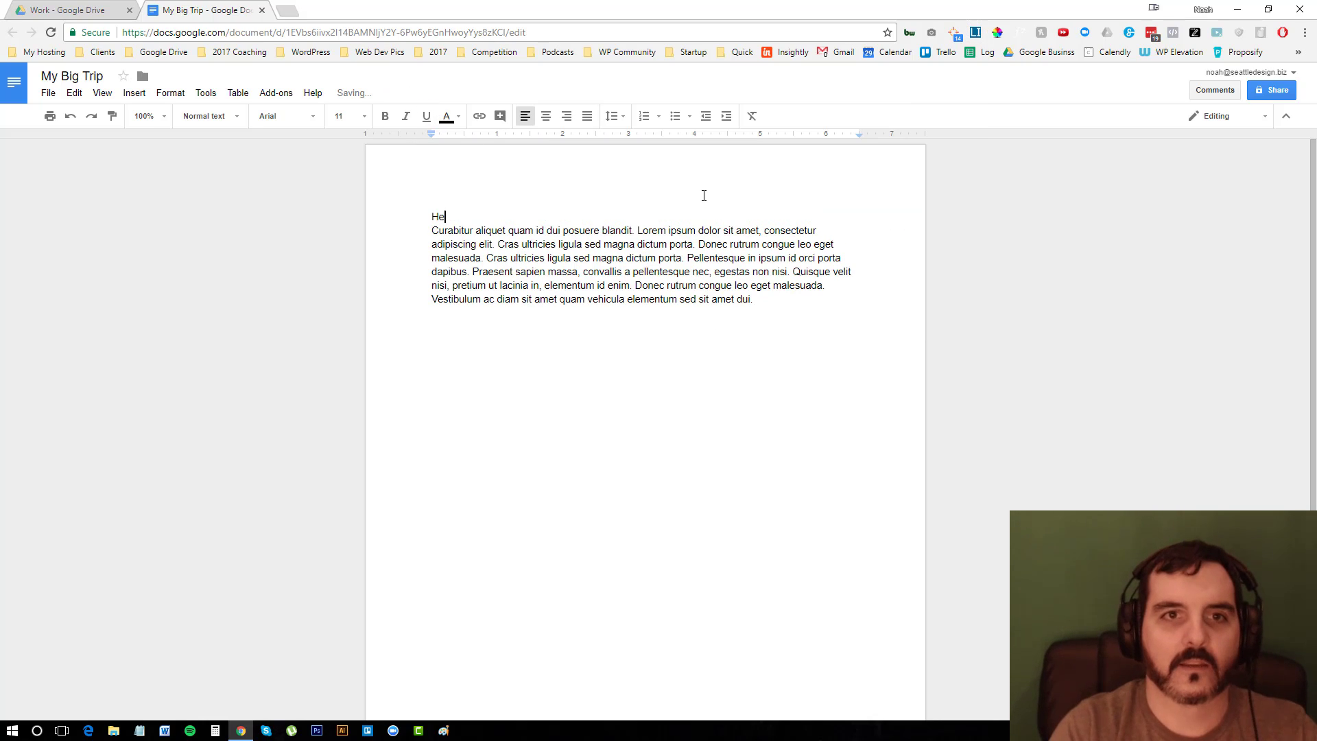
text(ading)
key(Return)
Apply the Title paragraph style to the "Heading" line
key(shift+Up)
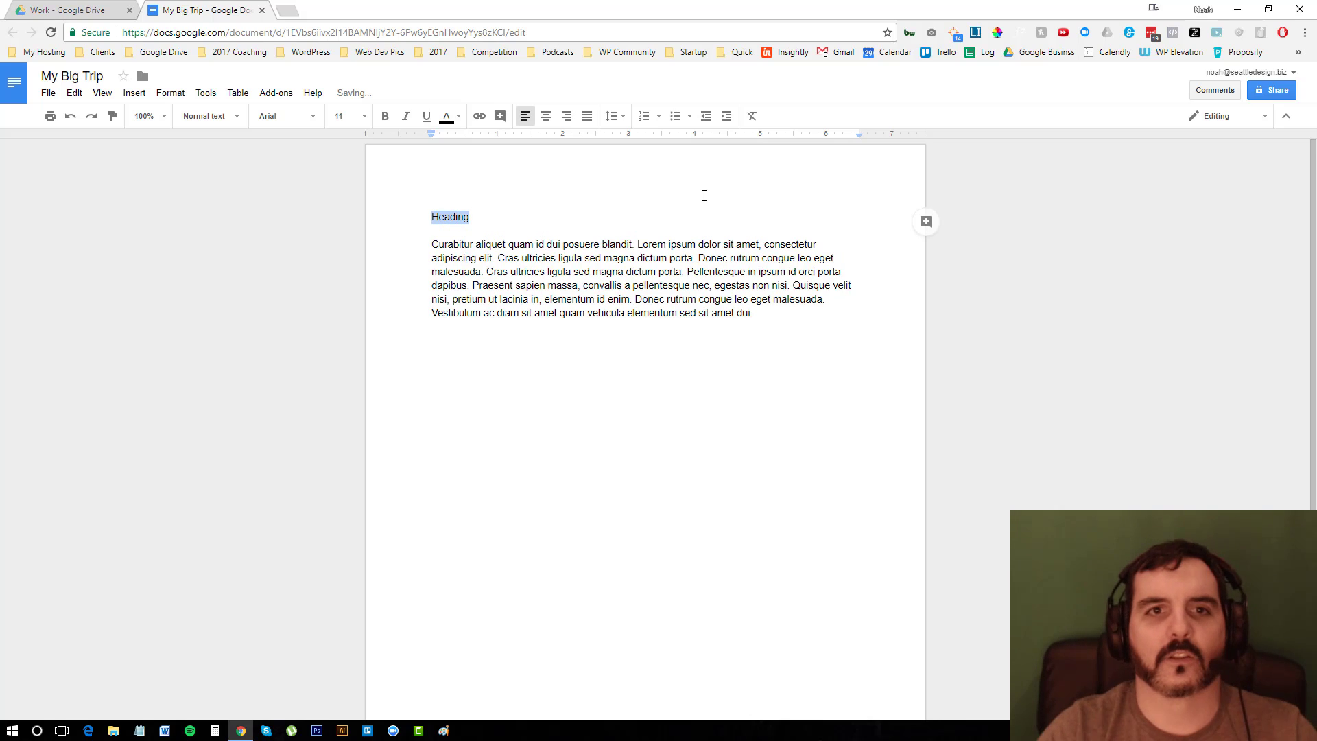
click(236, 120)
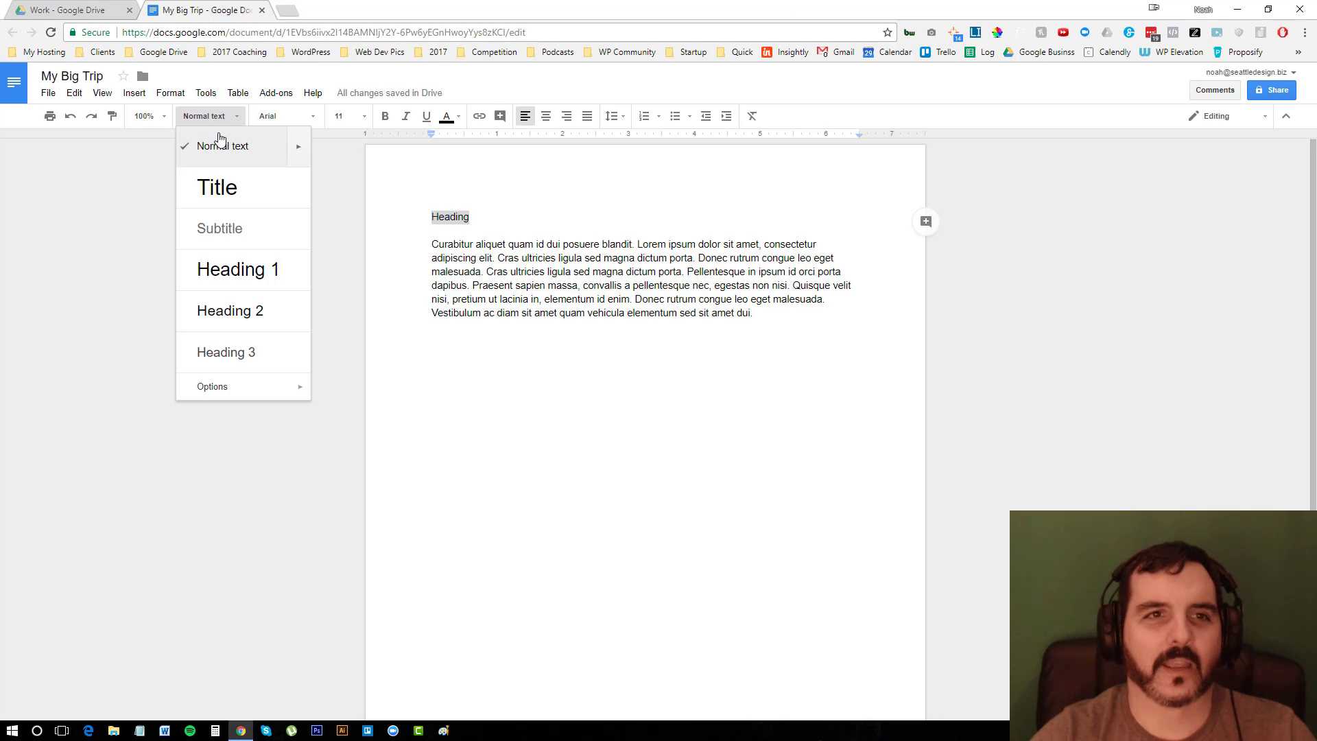
click(227, 186)
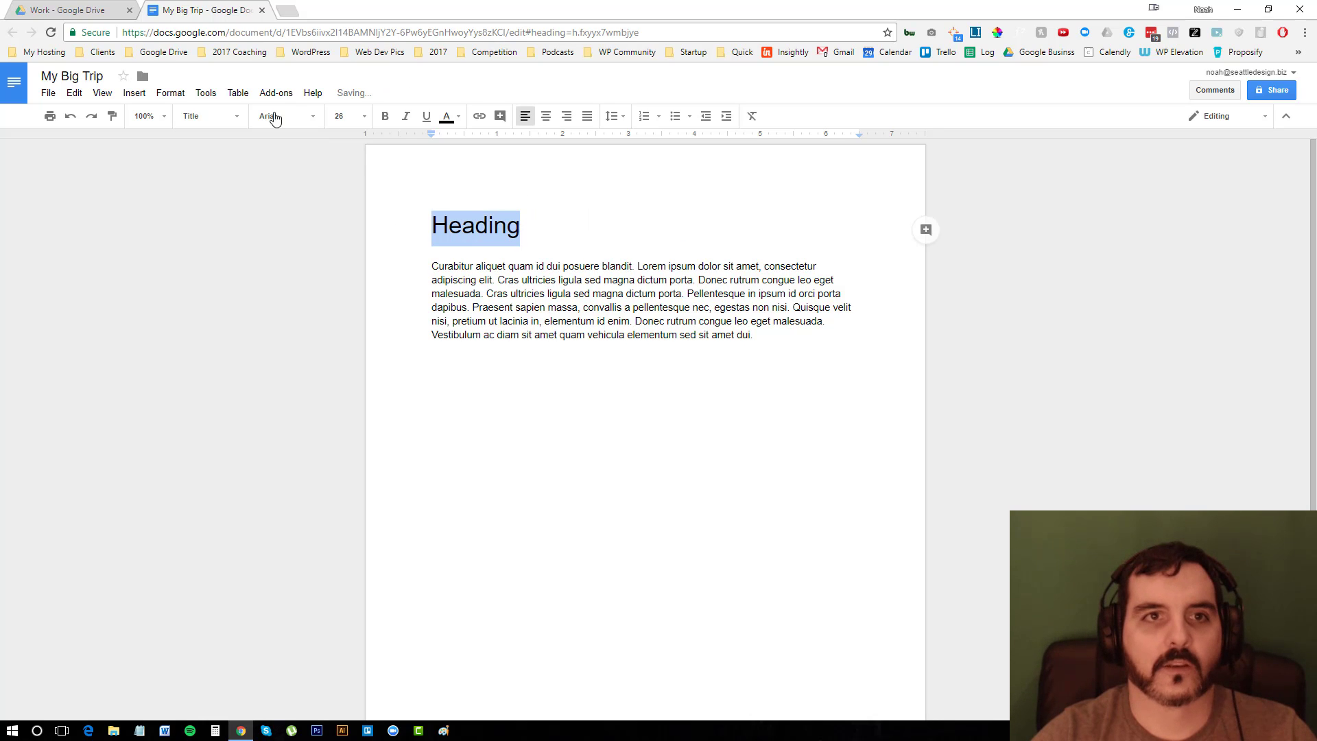
Set the heading's font to Courier New at size 48
click(313, 118)
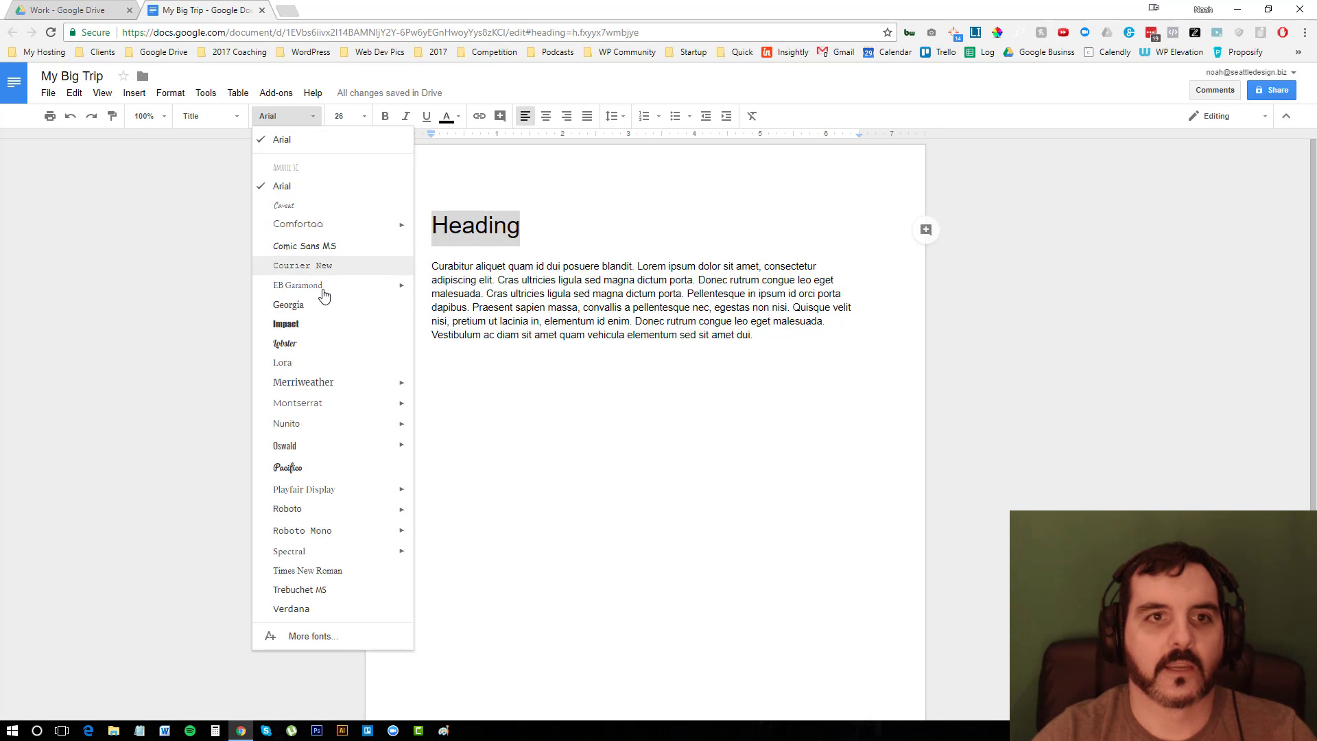
click(323, 266)
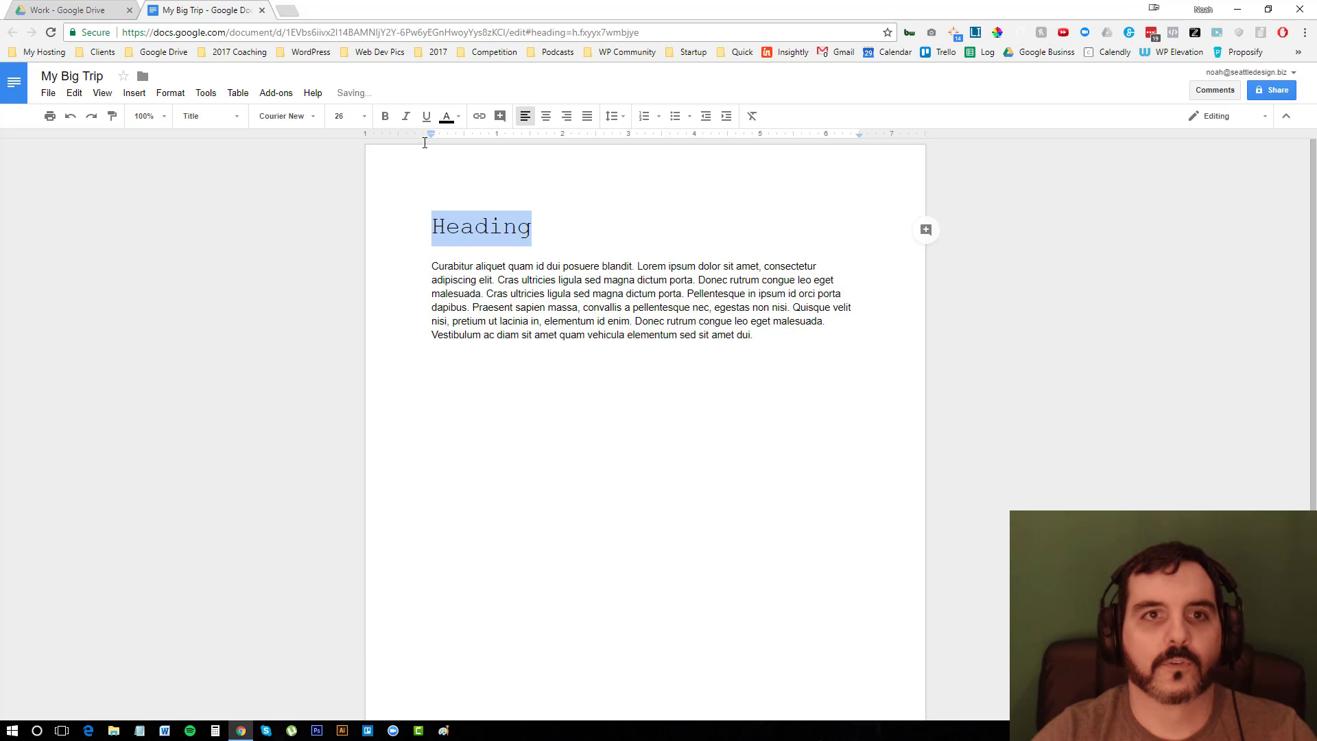
click(365, 118)
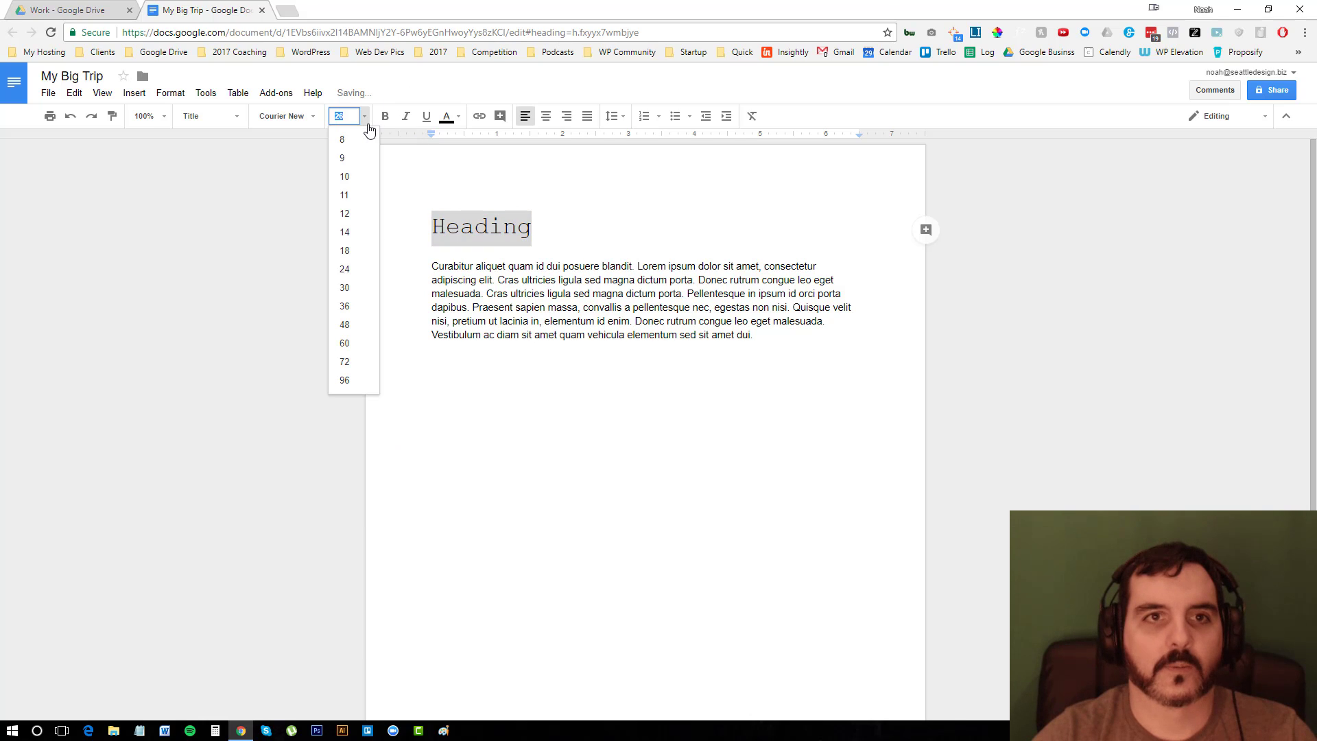
click(346, 332)
Change the heading's text colour to dark red and deselect it
click(446, 117)
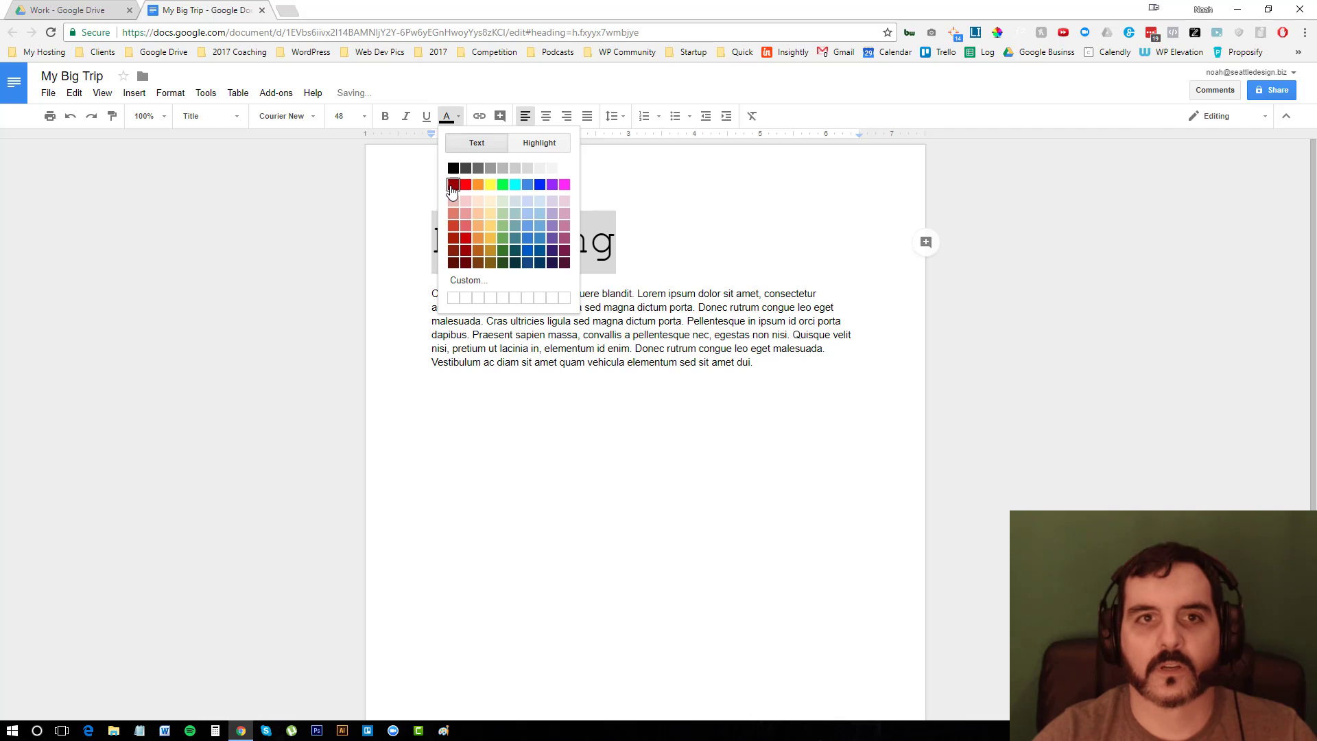
click(452, 186)
click(617, 362)
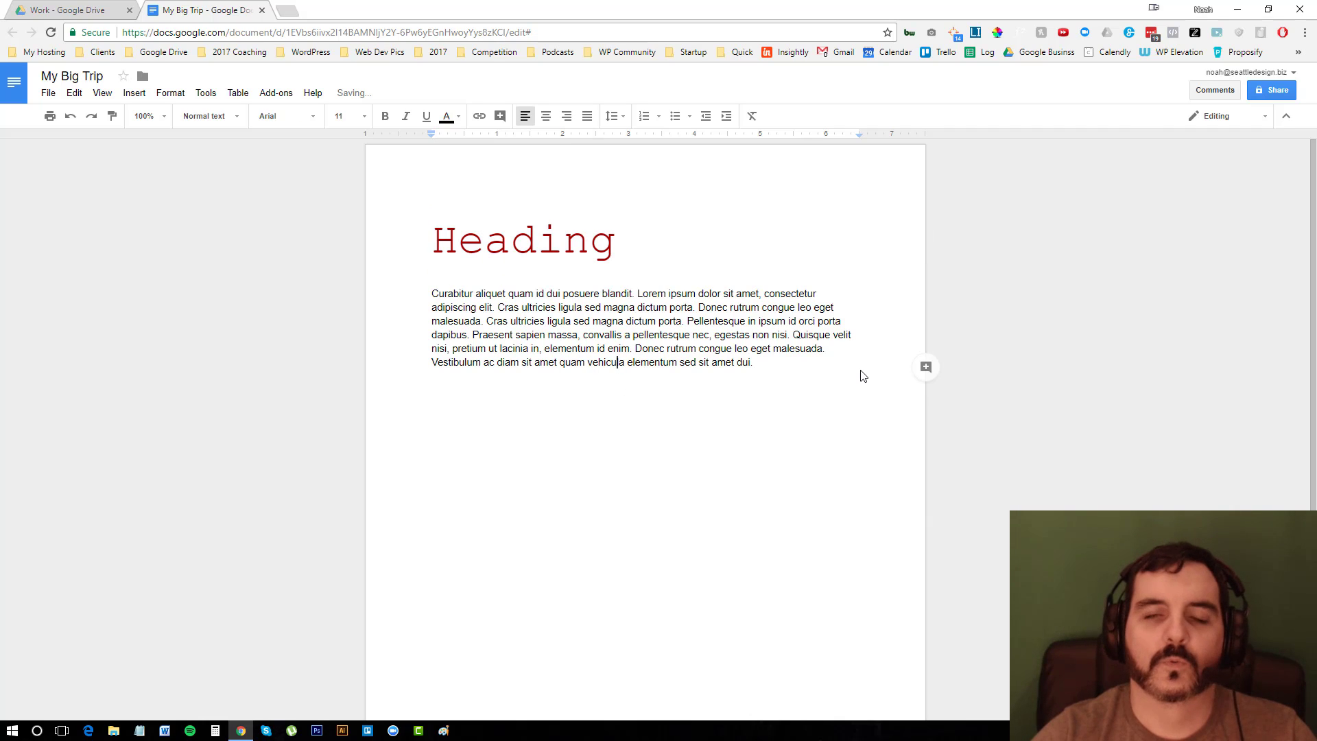
drag(754, 362, 138, 294)
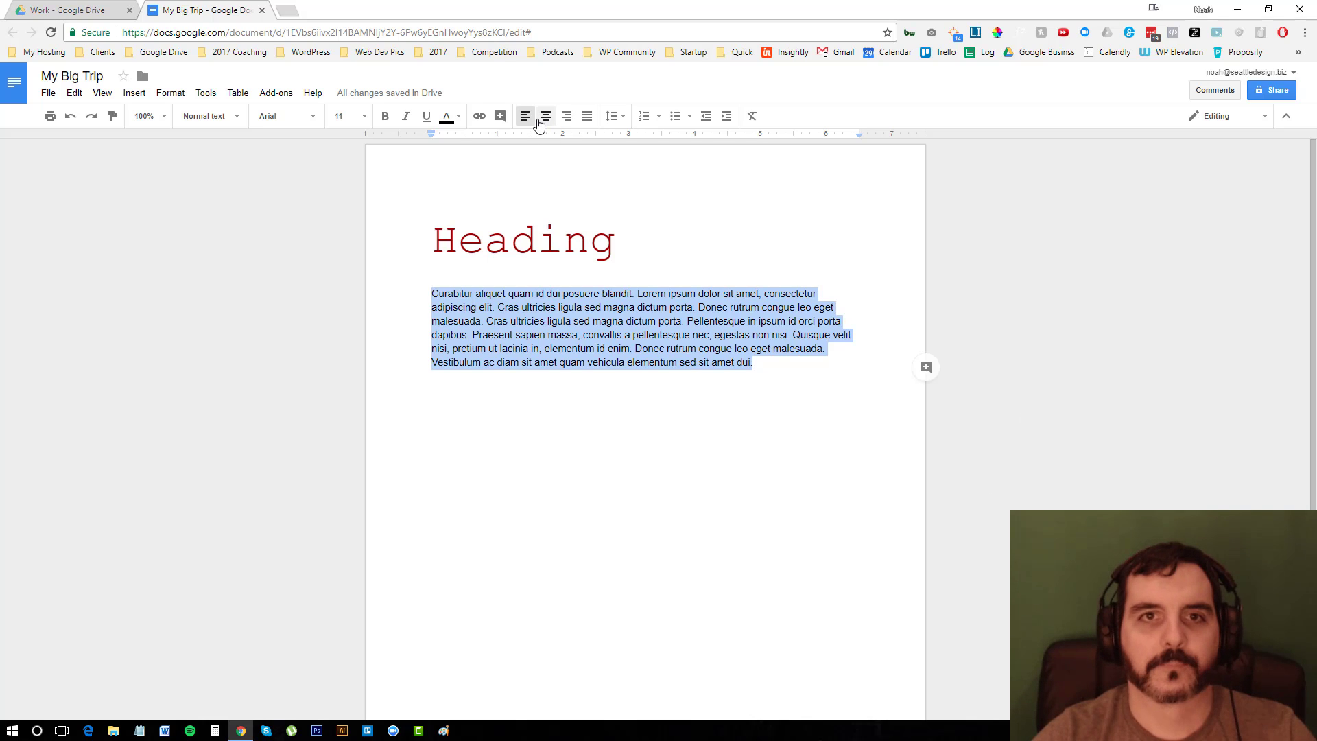
click(691, 428)
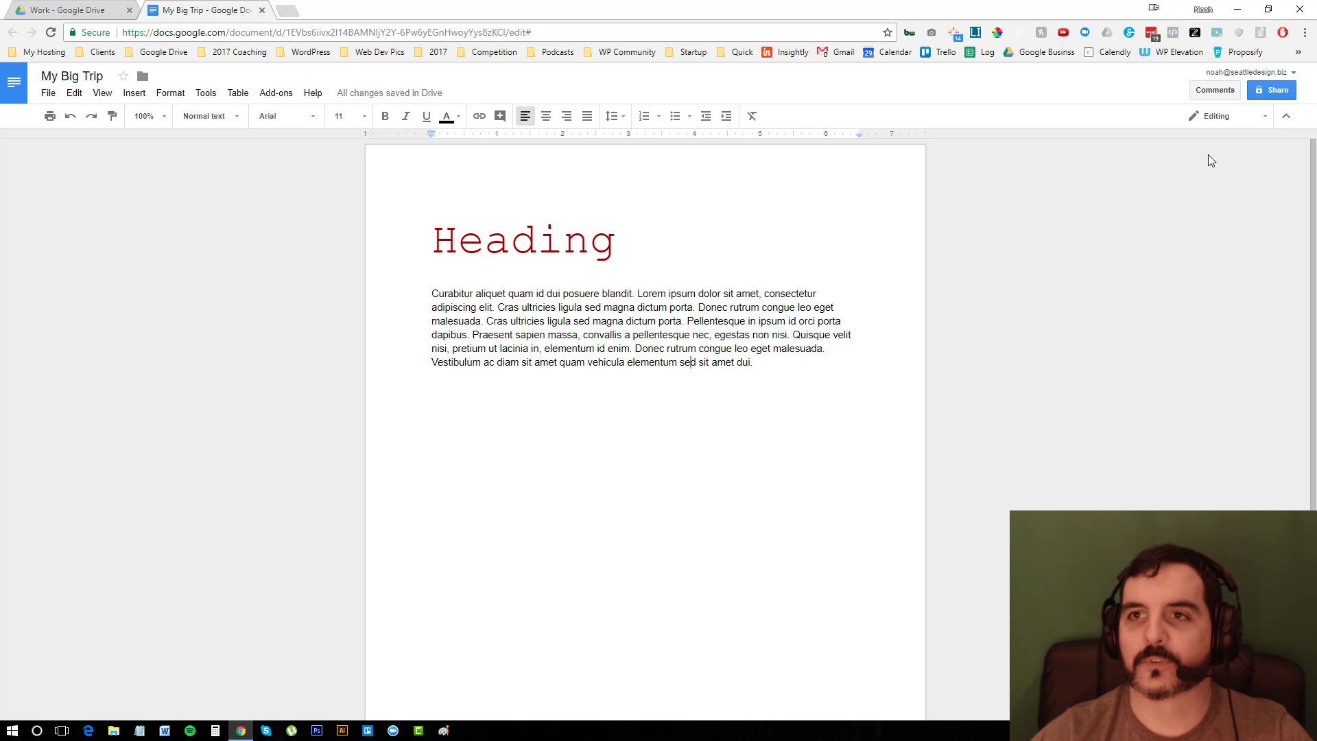
Share the document with the Seattle Design Support contact, including the note "Let's have some fun"
click(1261, 88)
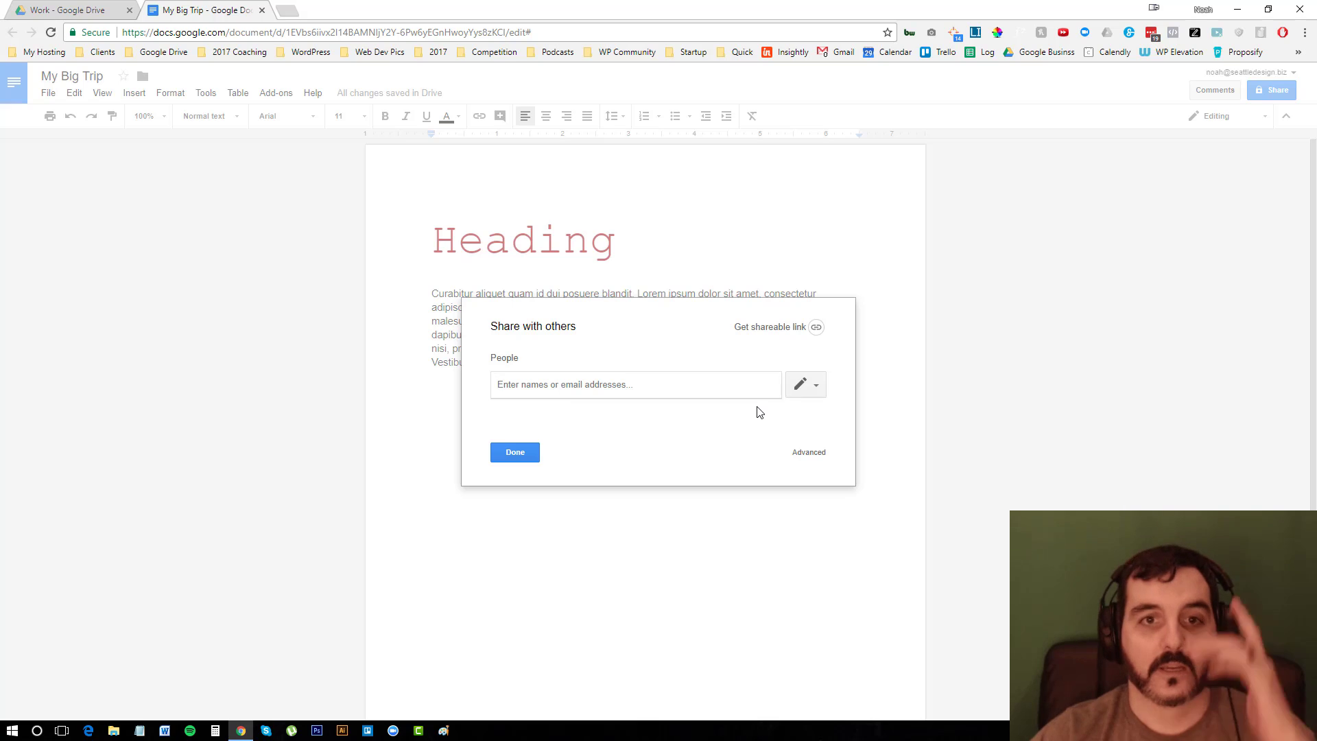
text(support)
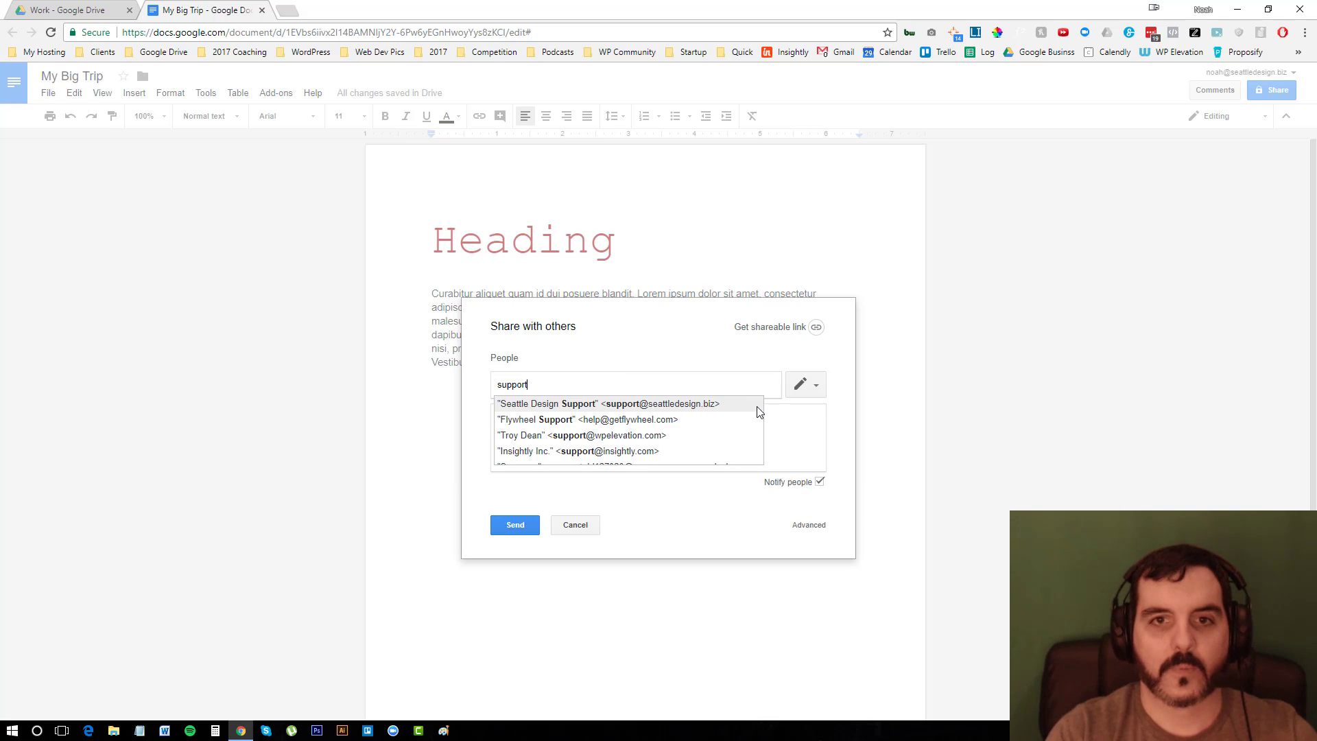
key(Return)
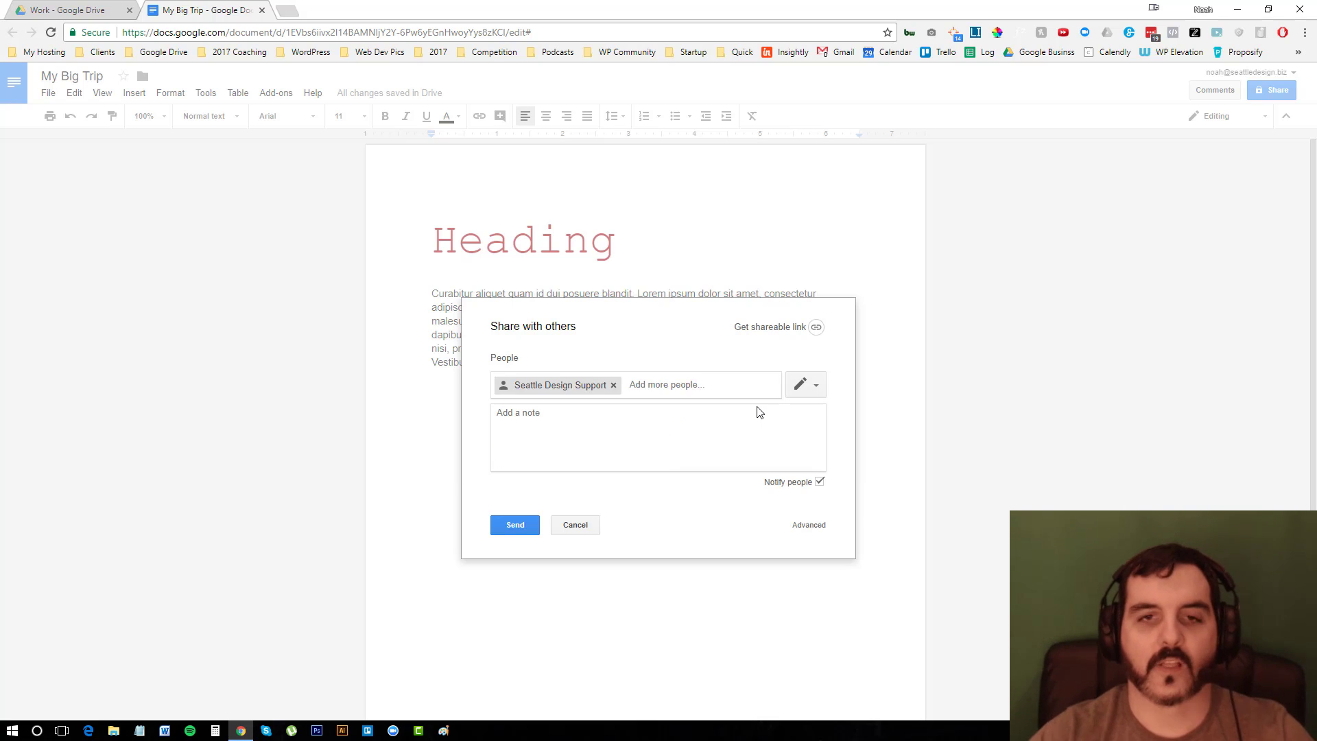
click(563, 432)
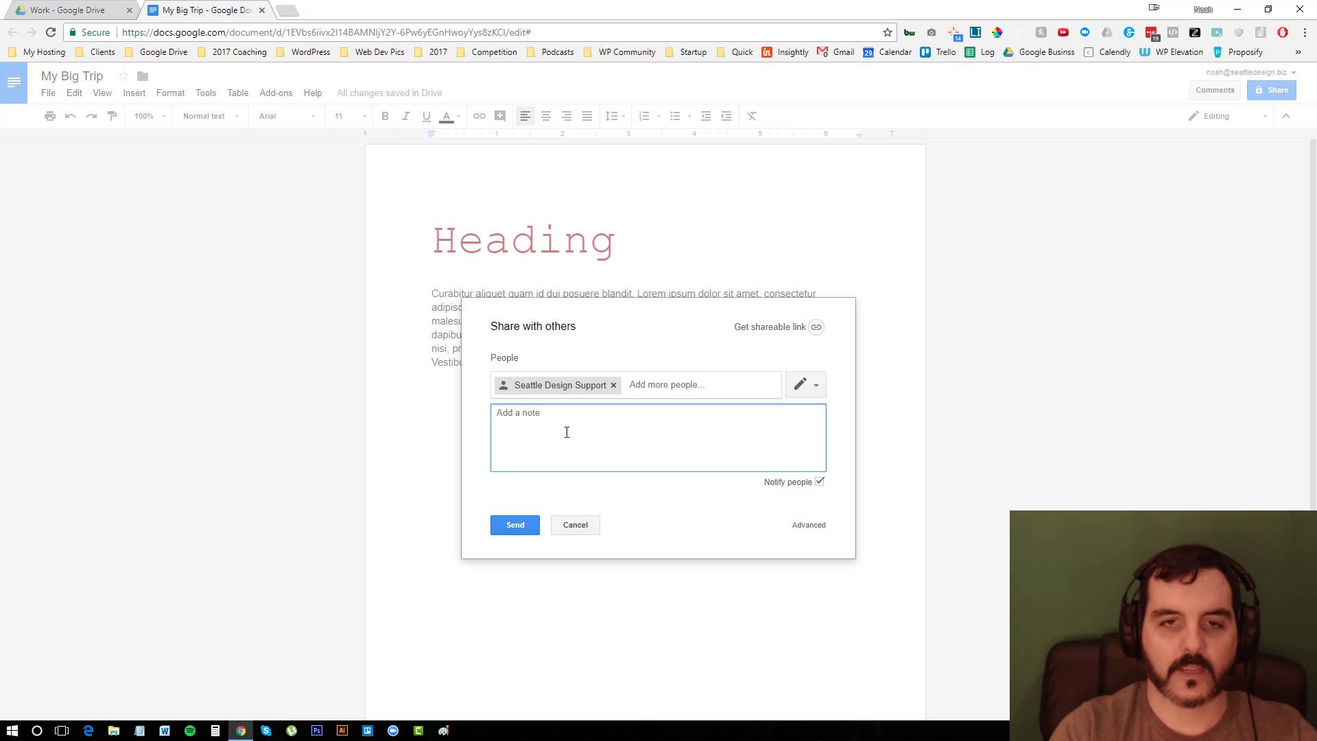
text(Let's have some )
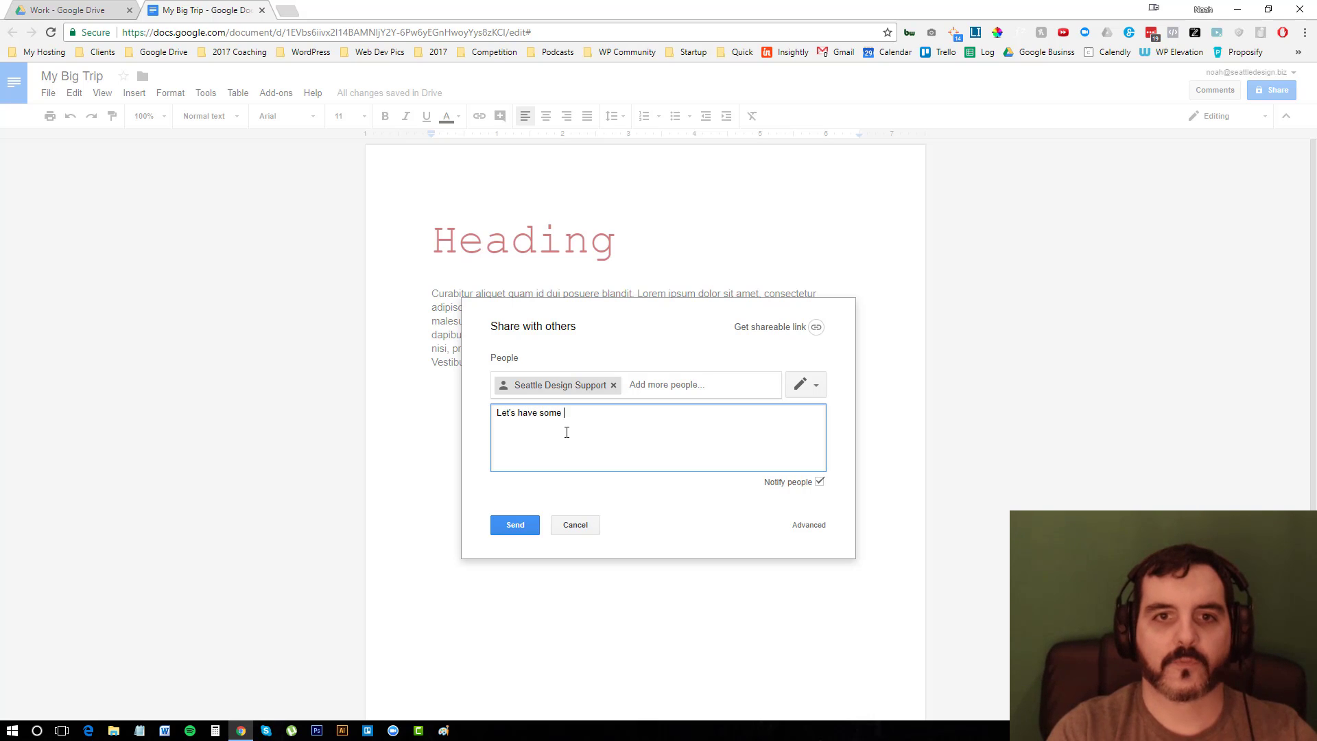
text(fun)
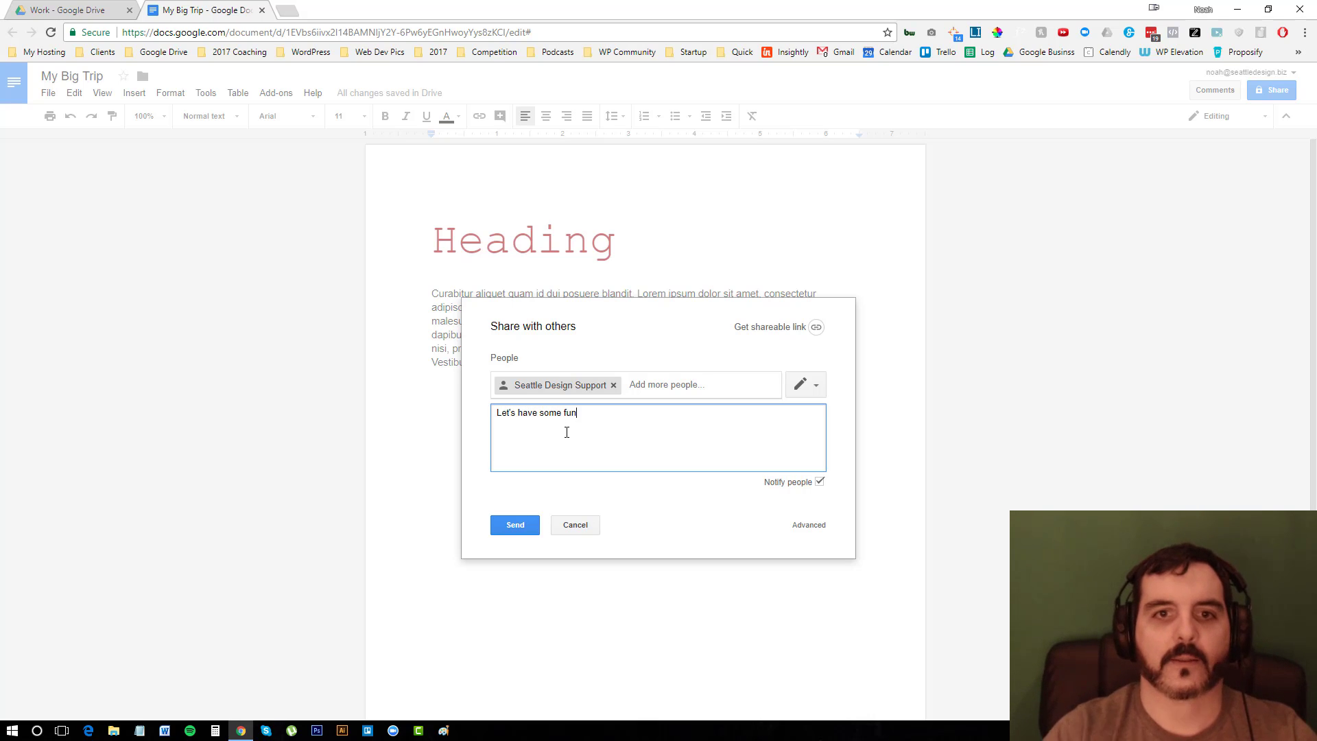
click(514, 525)
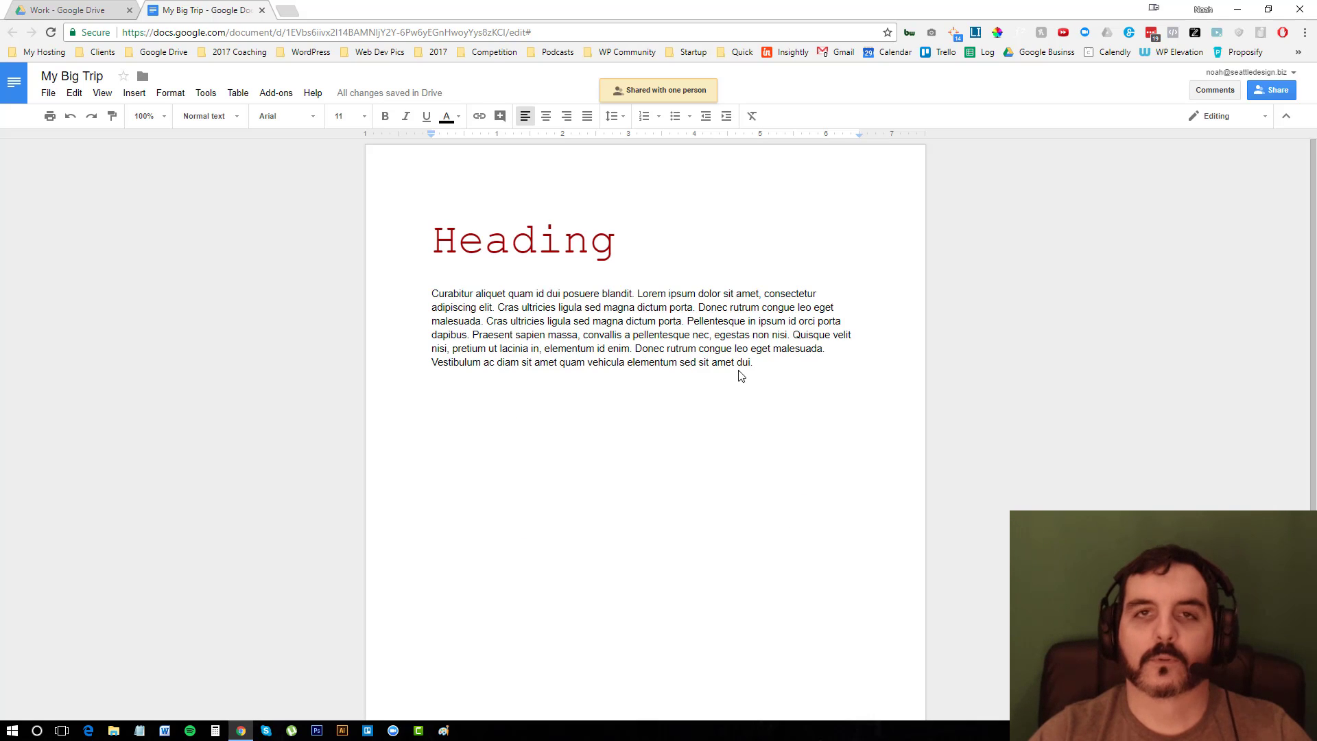
Comment "What do think about this heading" on the heading, mention the Seattle Design Support contact and assign the comment to them
click(866, 247)
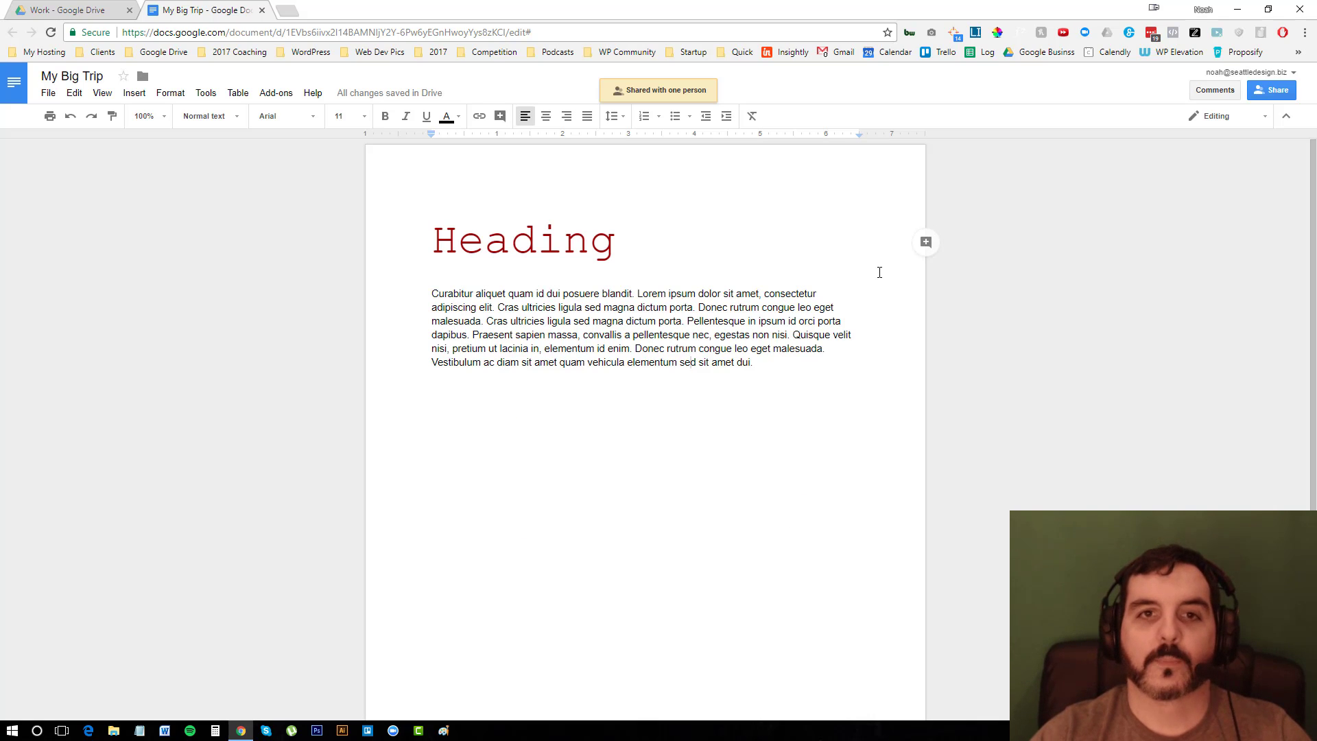
click(927, 243)
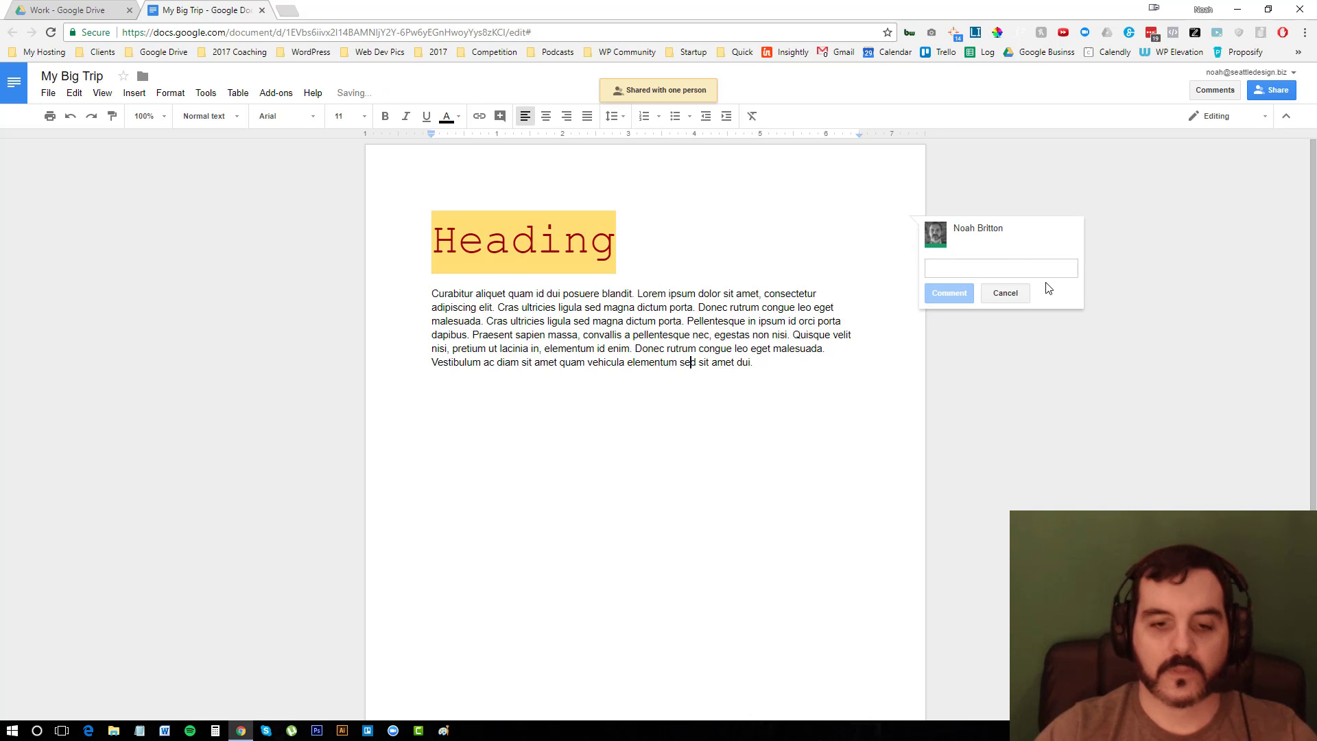
text(What do)
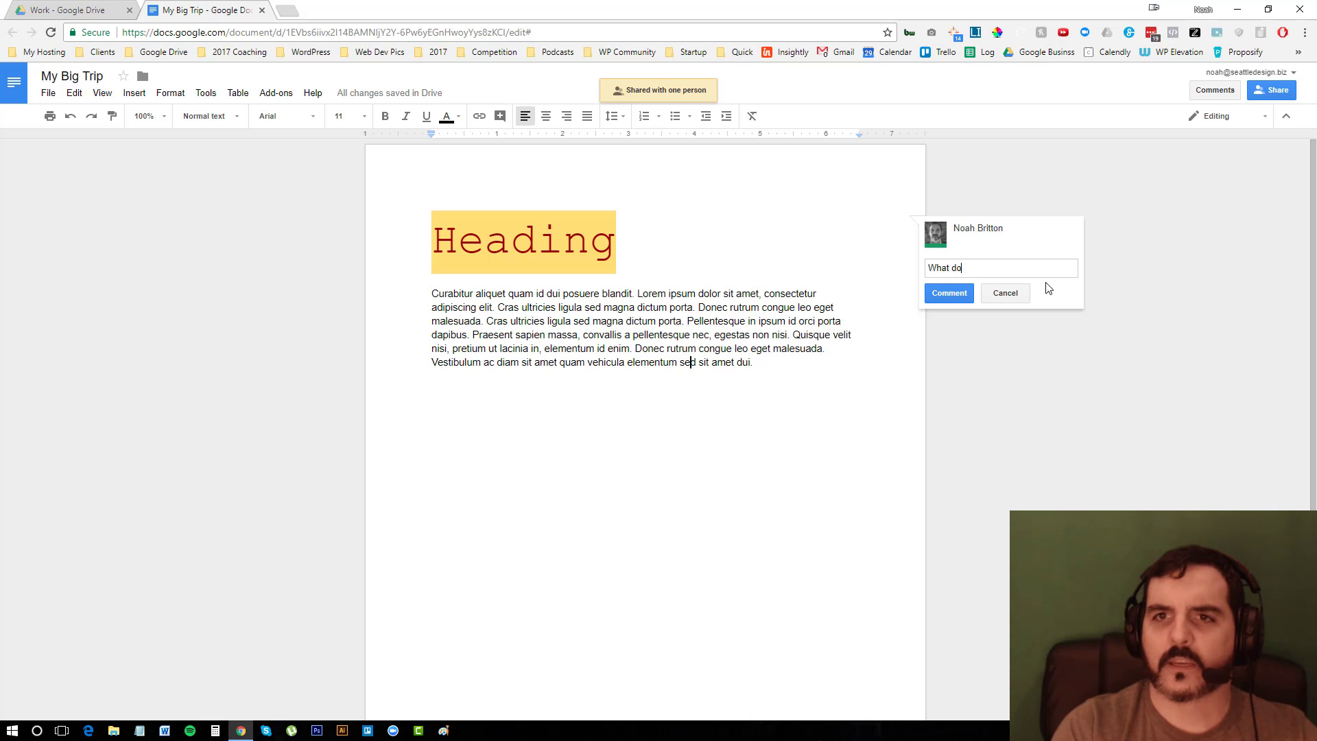
text( thin k)
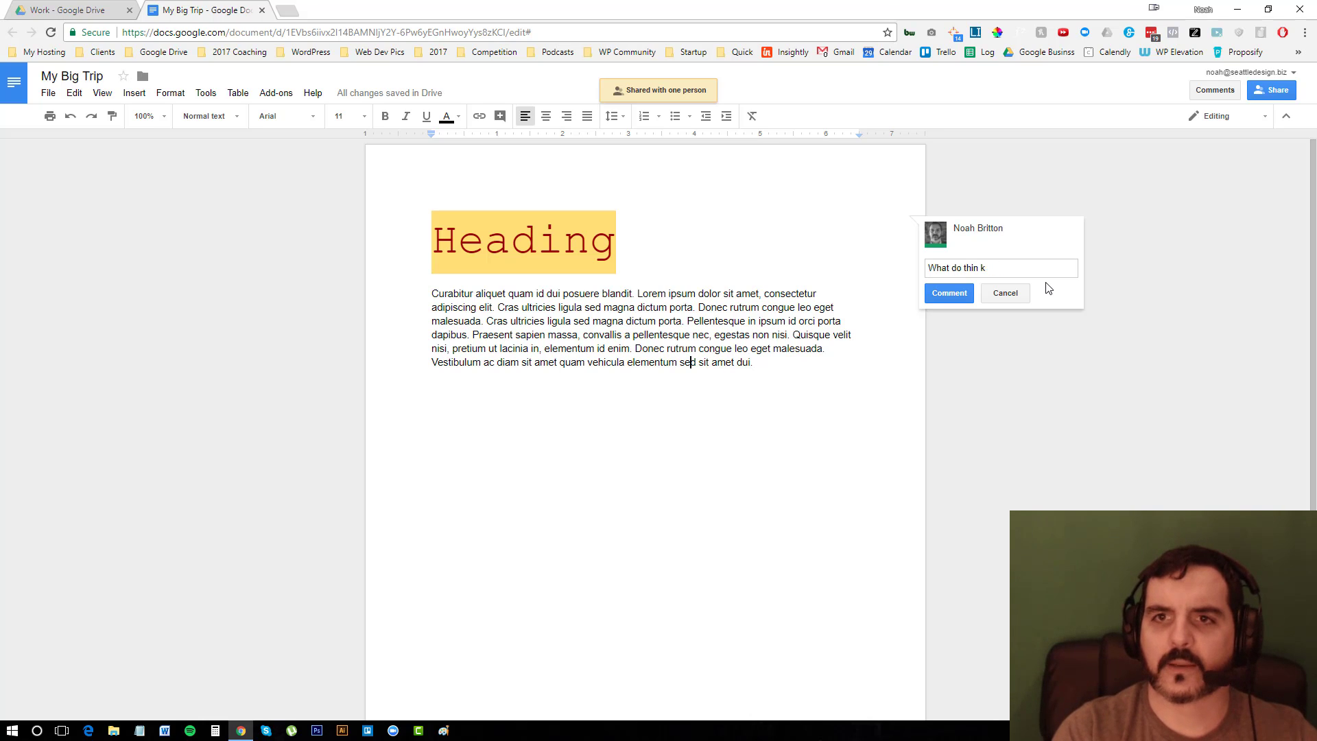
text( about hti)
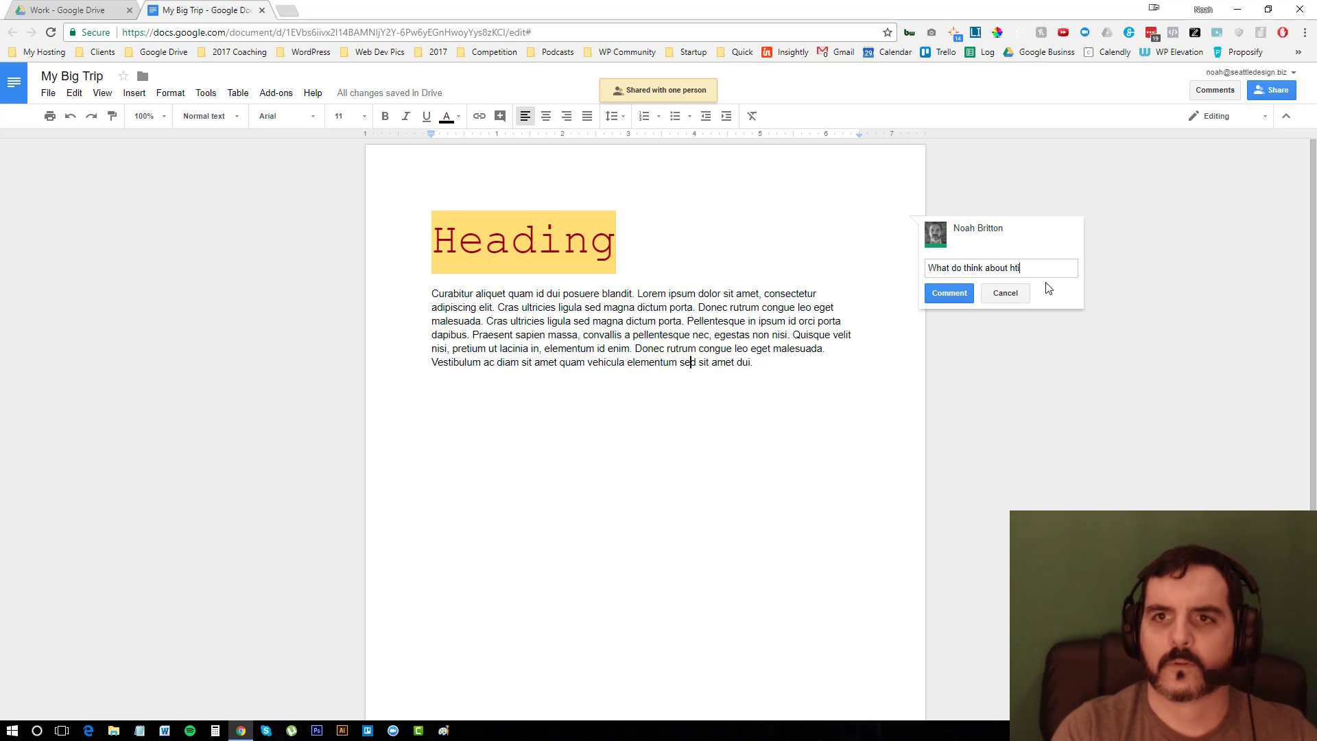
text(s hhead)
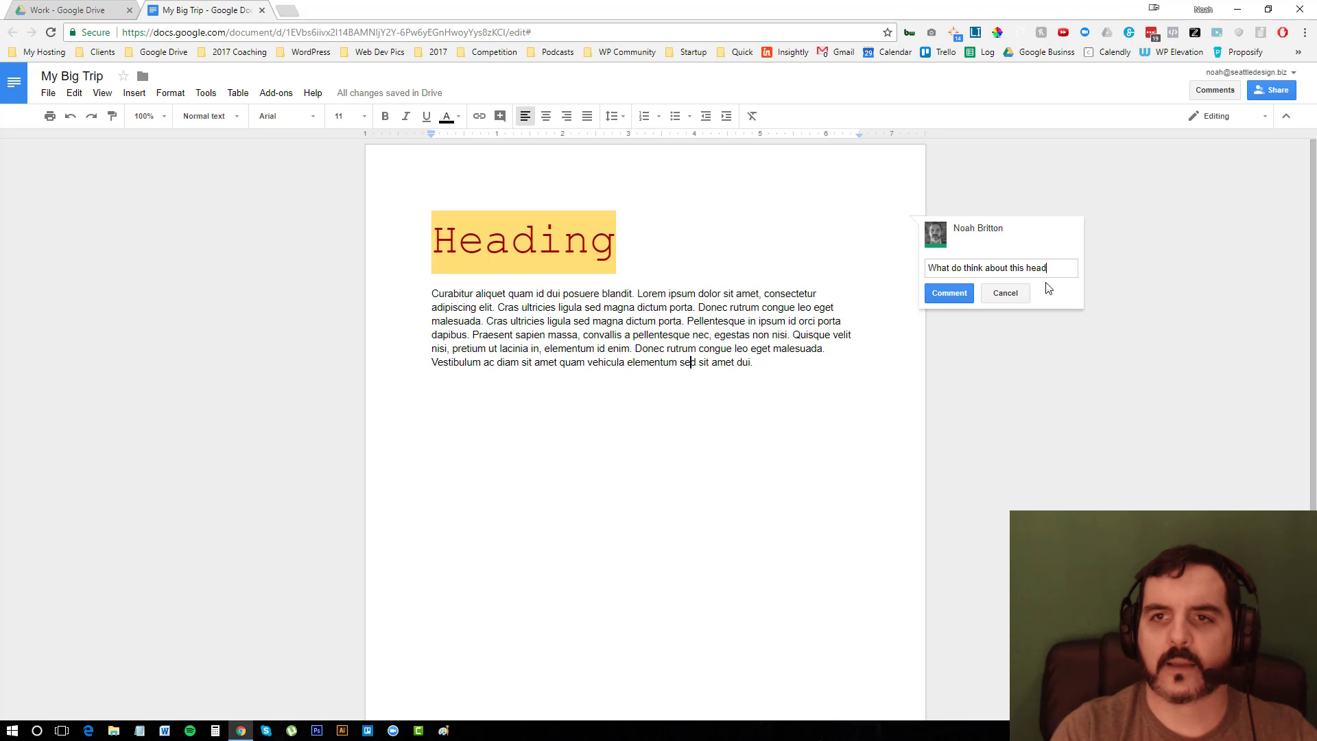
text(ing @supp)
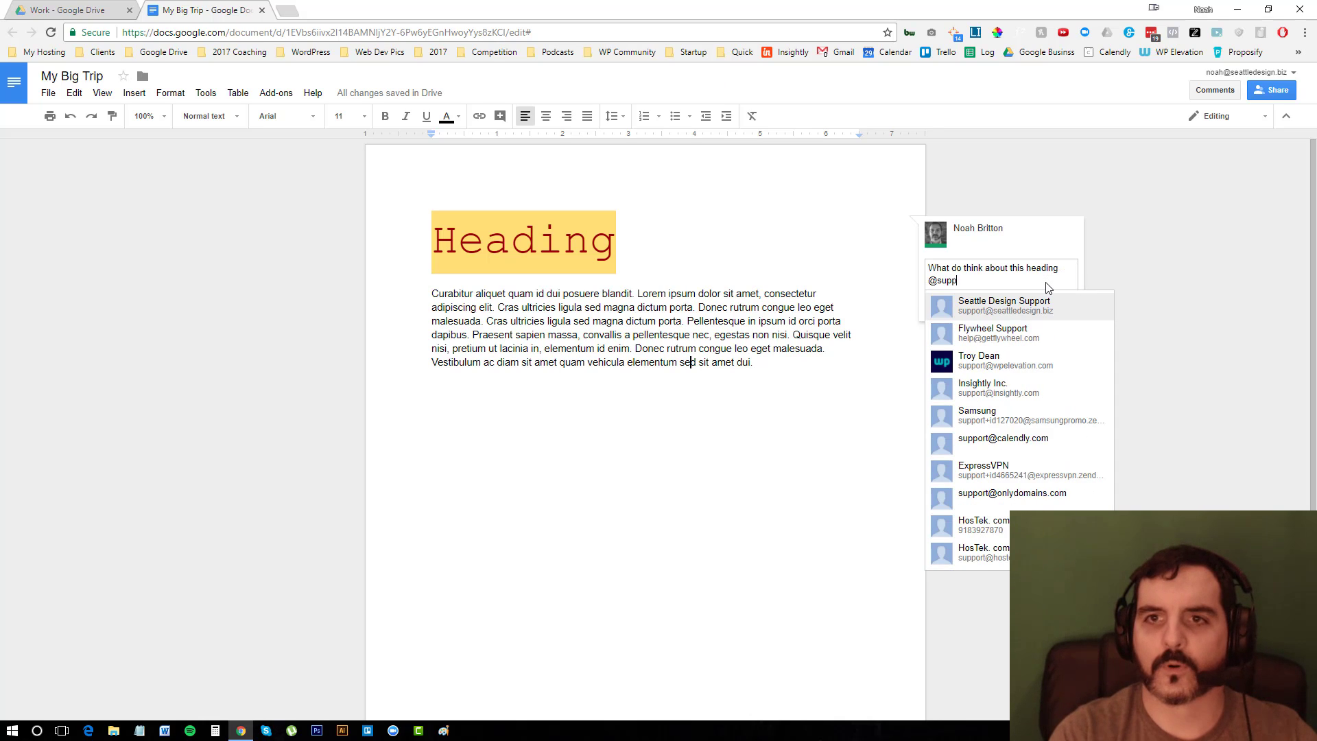
key(Return)
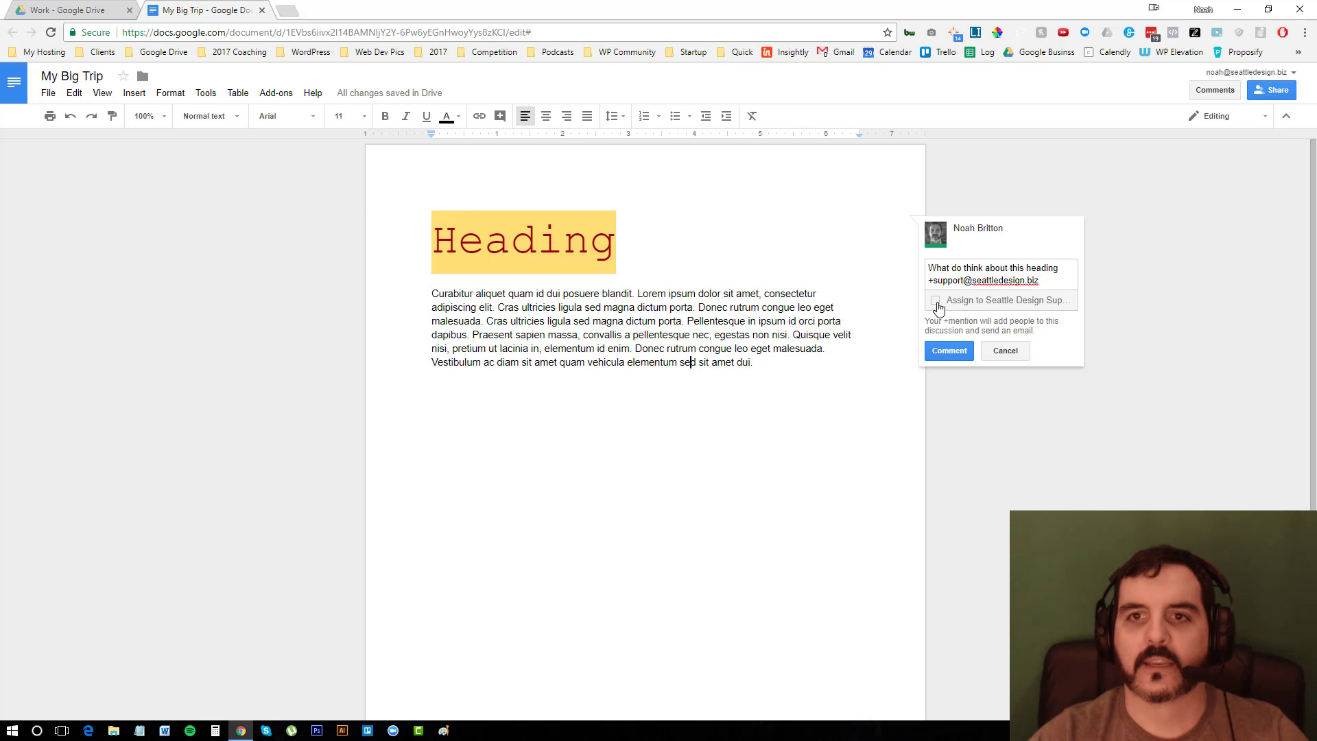
click(935, 299)
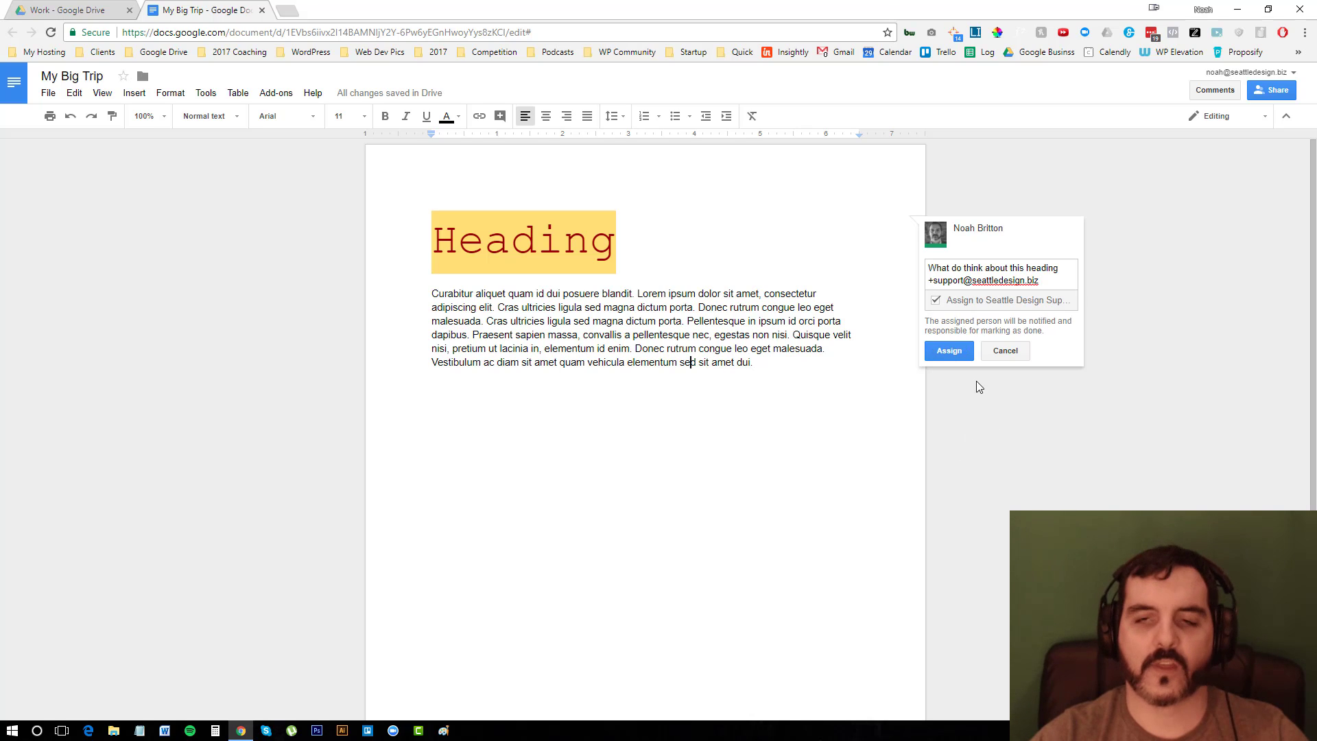
click(953, 354)
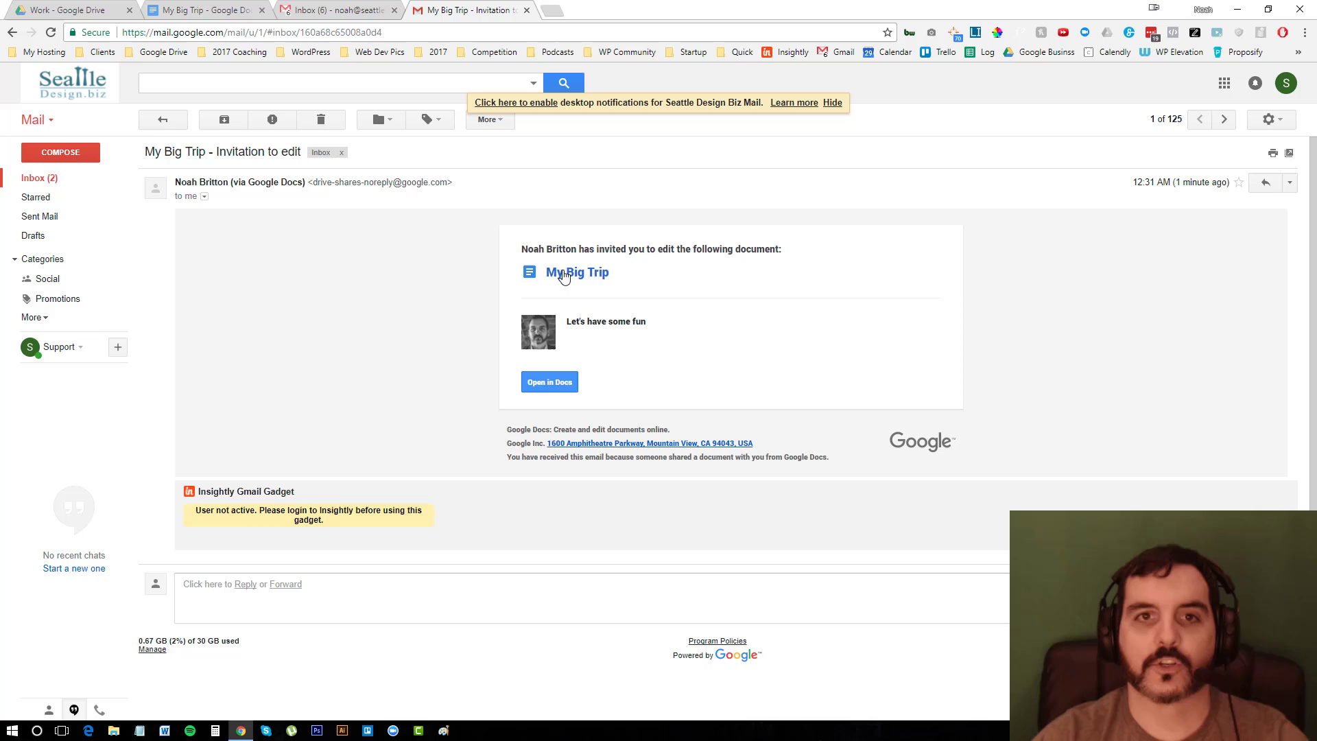
Open "My Big Trip" from the invitation e-mail, select body text in the original copy, and check the selection in the shared copy
click(550, 383)
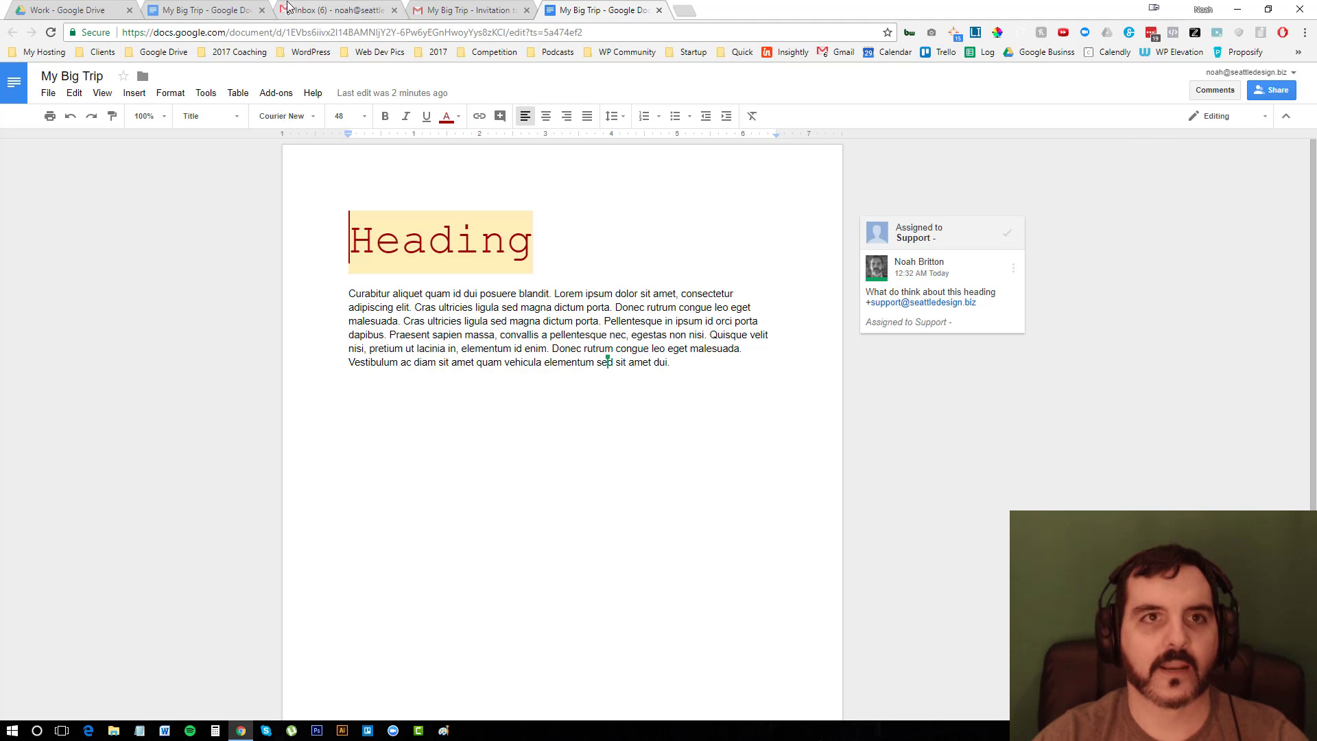
click(227, 10)
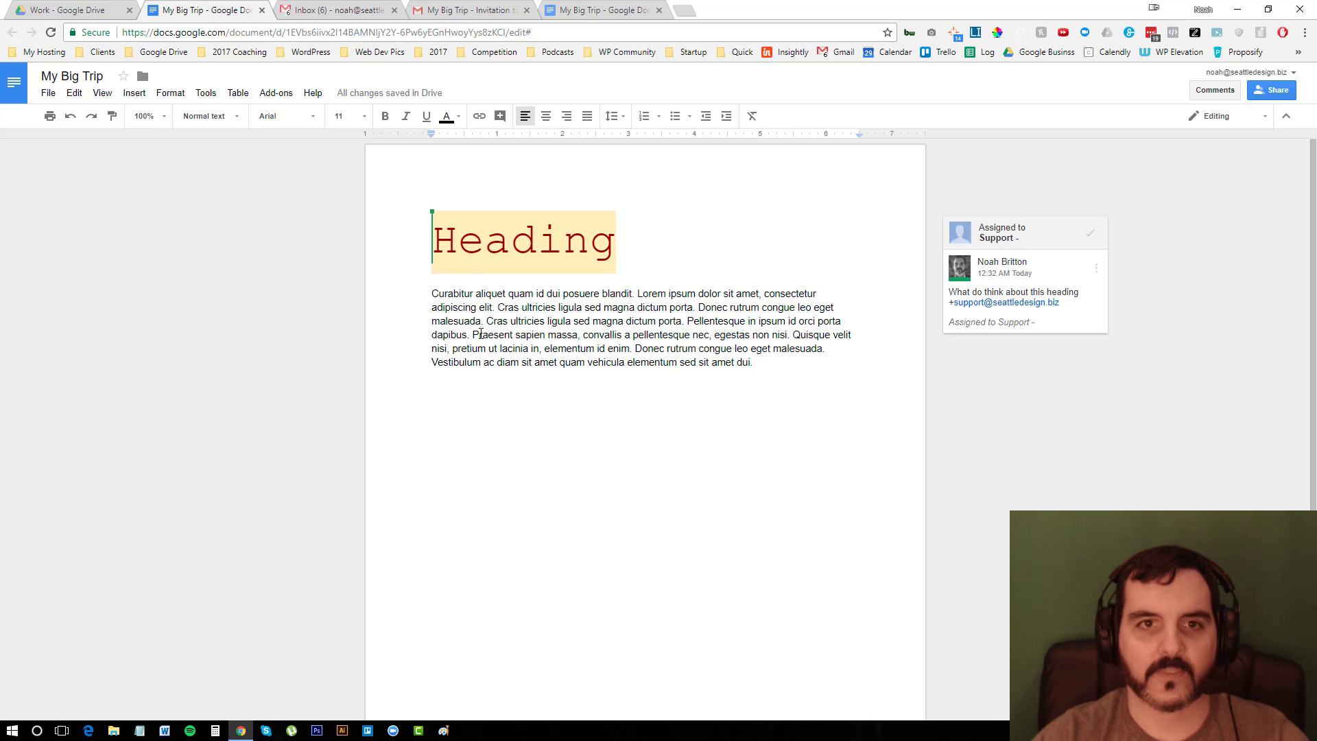
drag(472, 327, 547, 332)
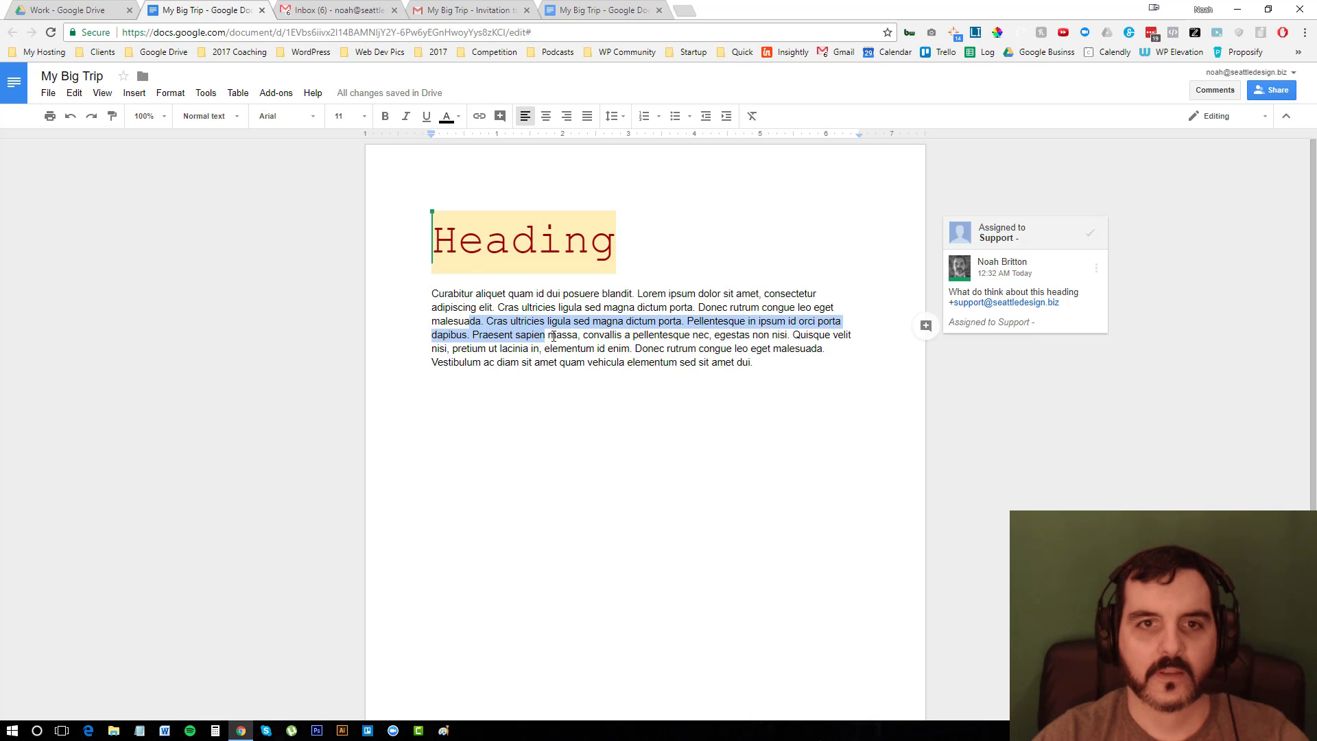
click(567, 10)
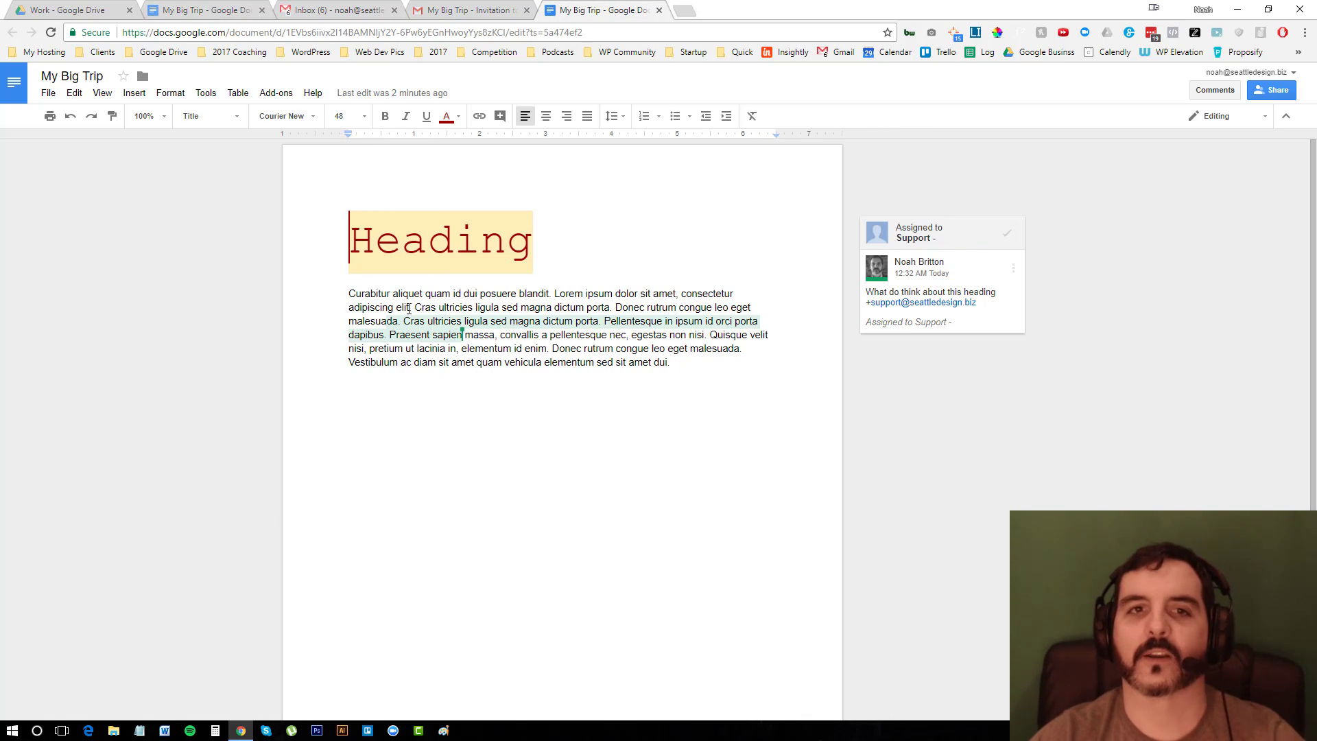
Append "As I type here." to the end of the paragraph in the shared copy and check it in the original copy
click(673, 369)
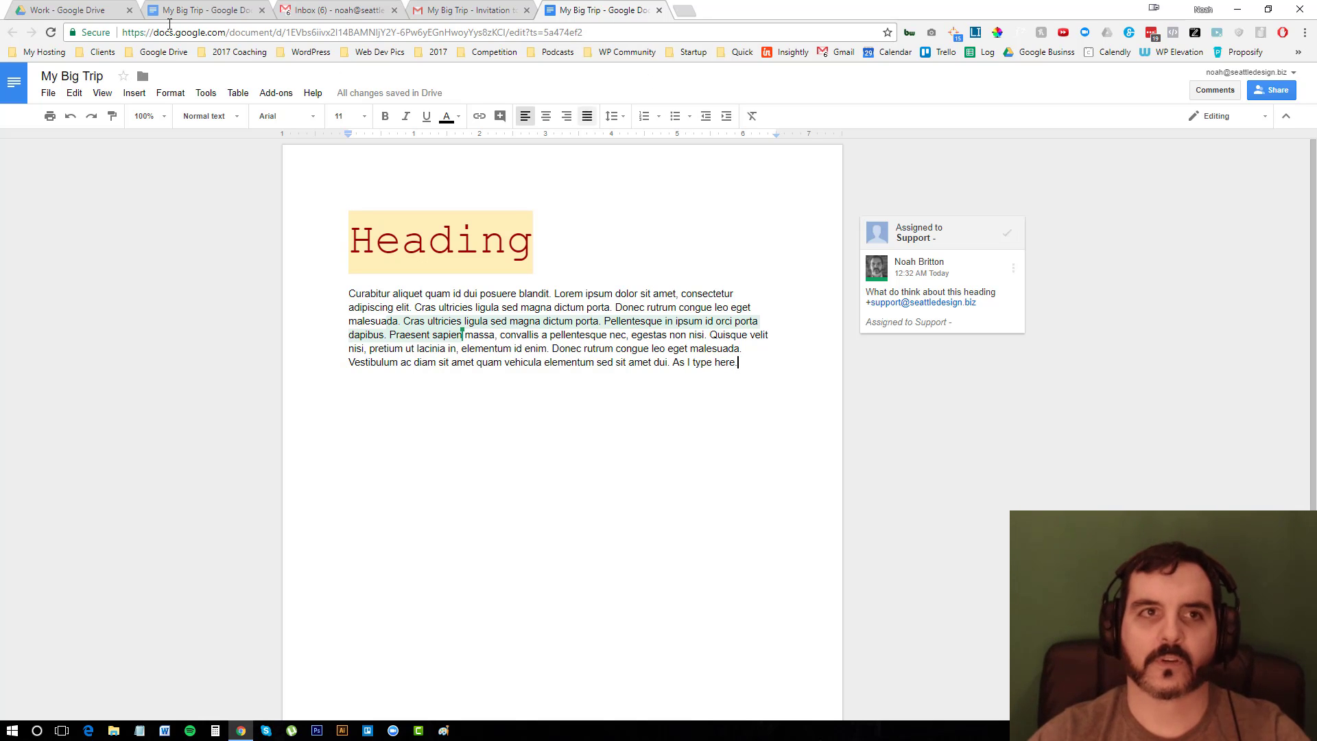
click(205, 9)
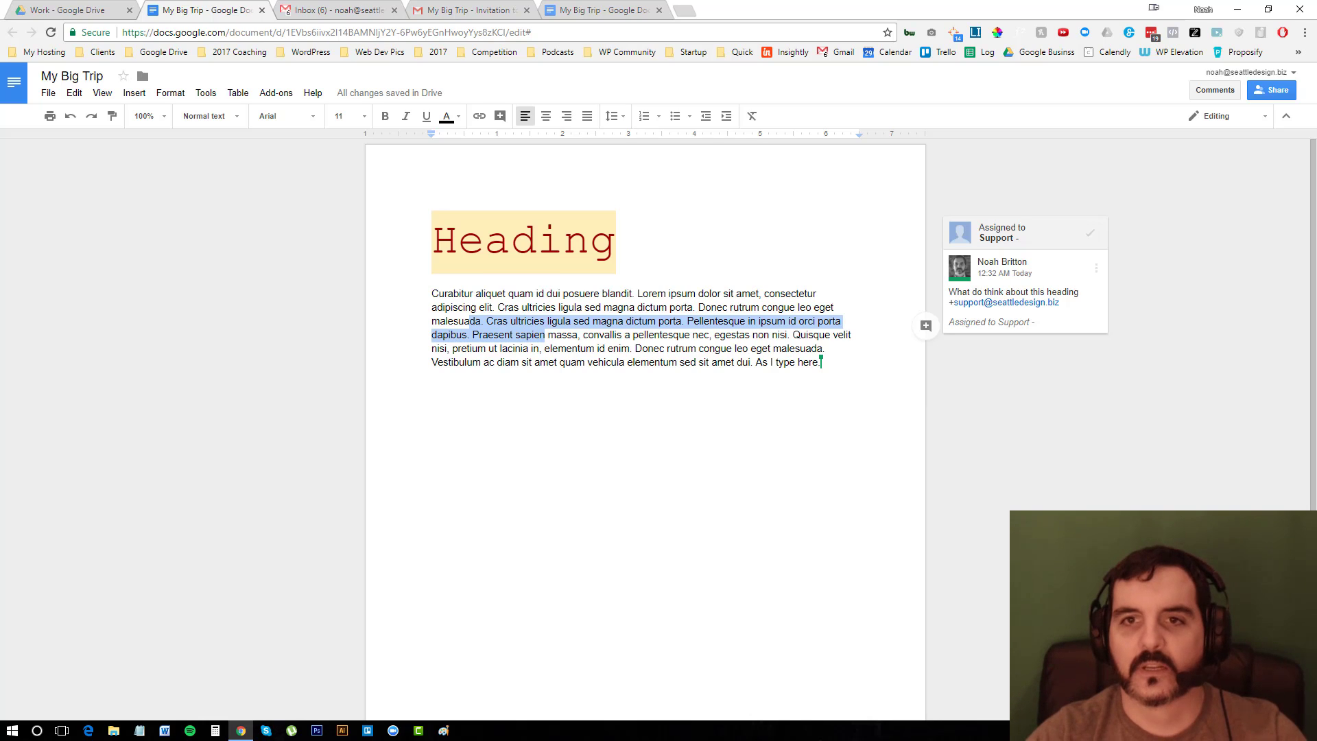
click(813, 475)
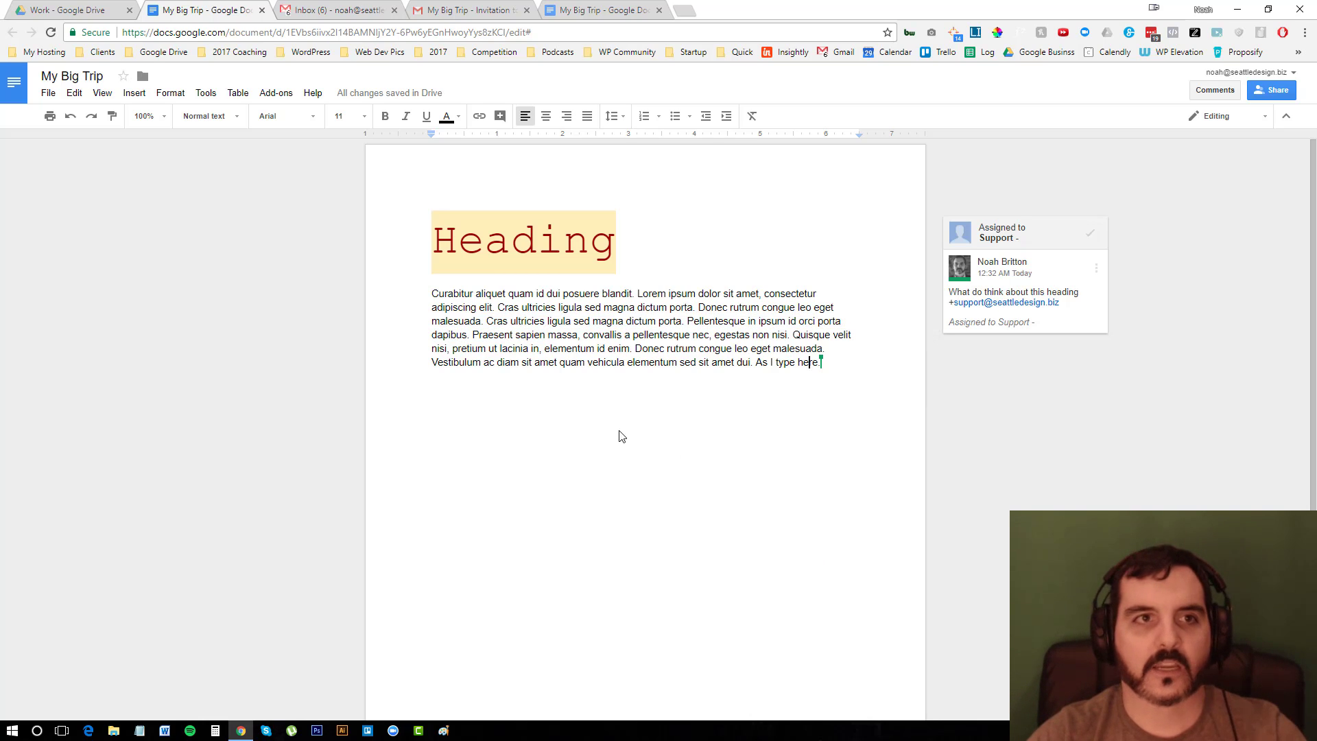
Create a new Google Sheets spreadsheet in the Work folder of Google Drive
click(98, 13)
click(47, 126)
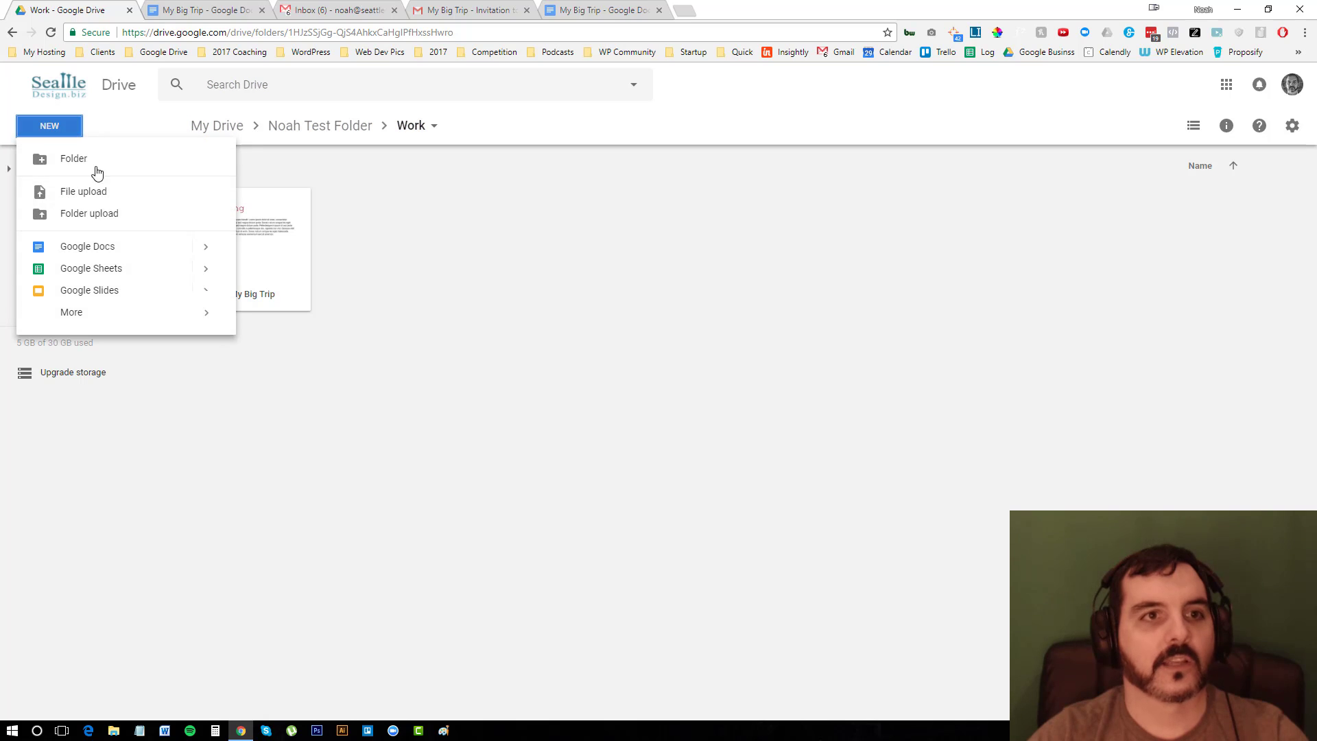
click(193, 268)
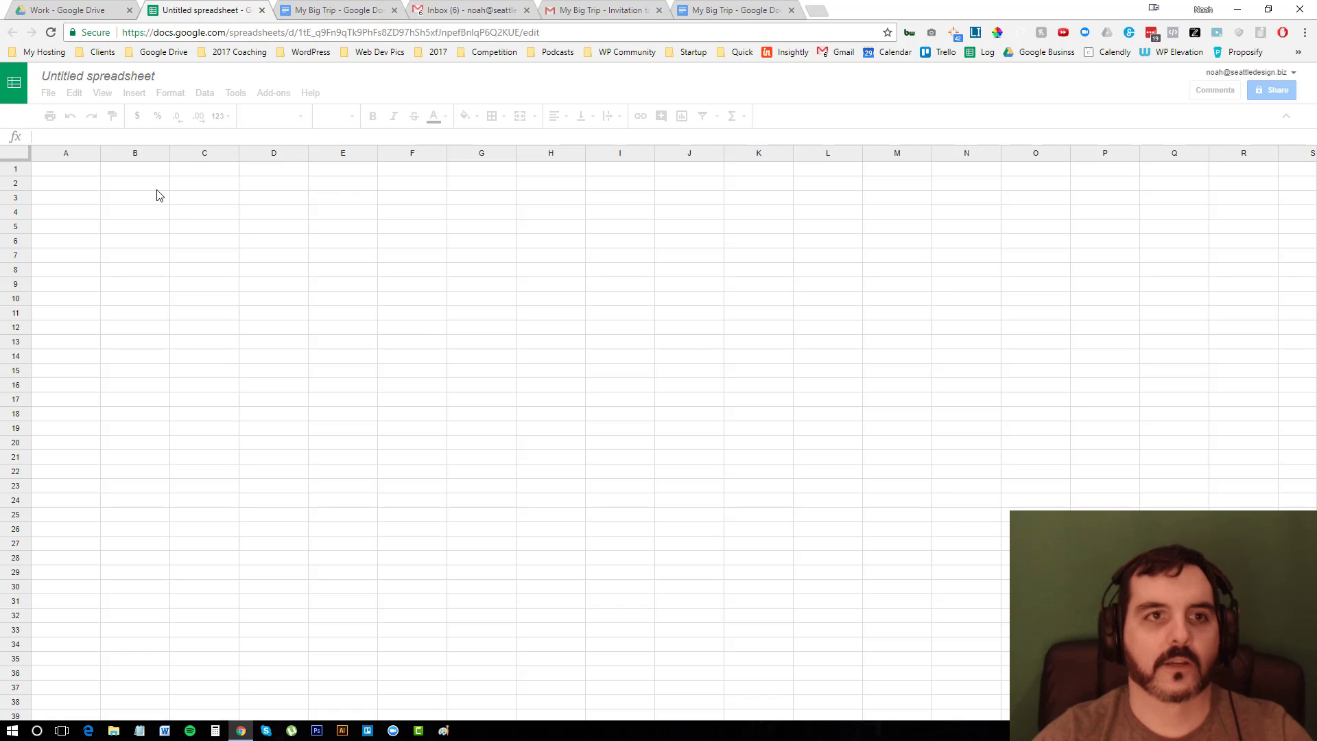
Enter 1, 2 and 3 in cells A2 to A4 and fill the series down to 27 in cell A28
click(94, 189)
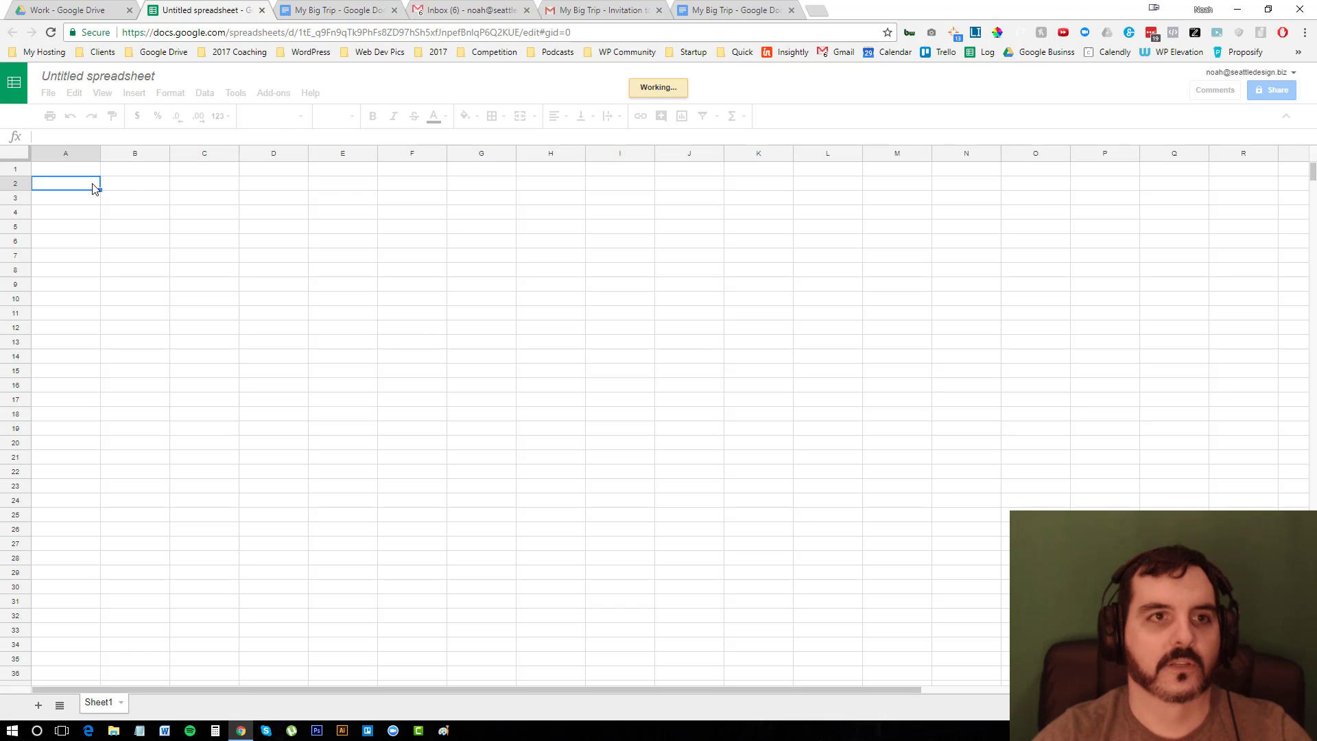
text(1)
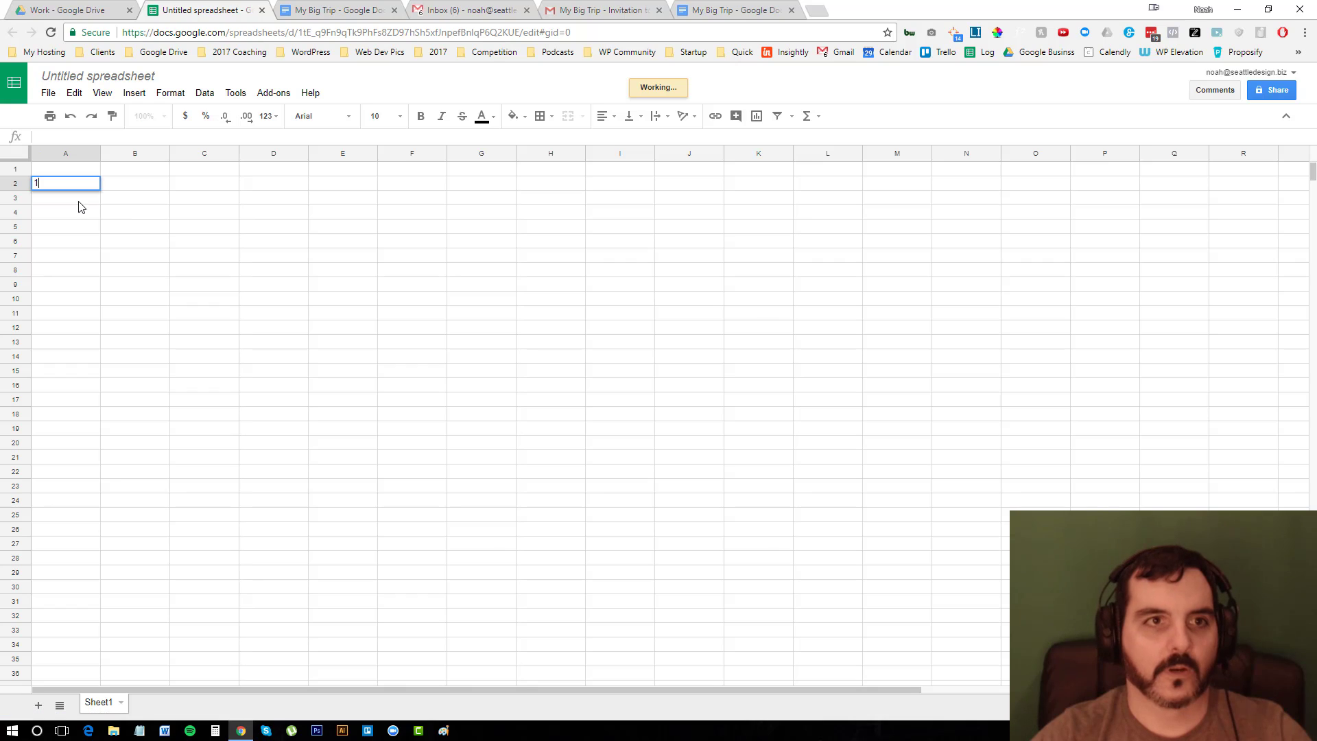
key(Return)
text(2)
key(Return)
text(3)
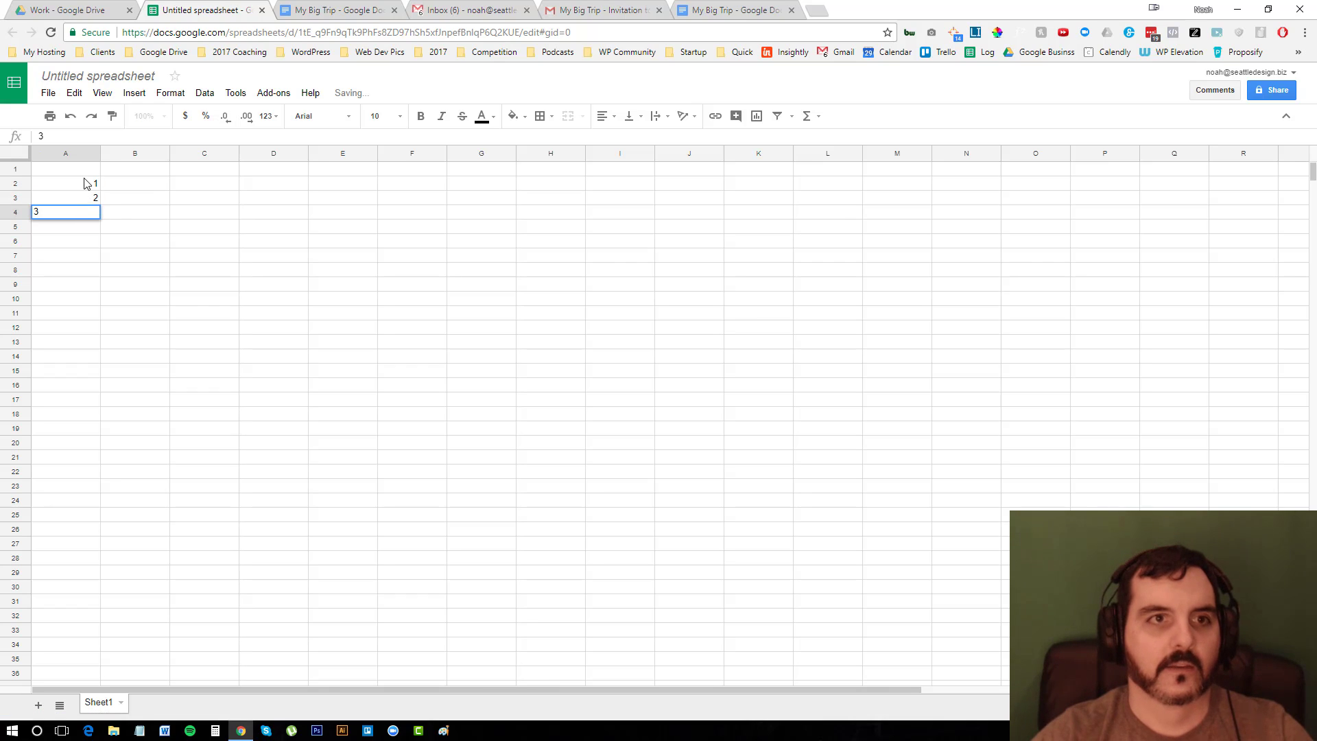
click(81, 253)
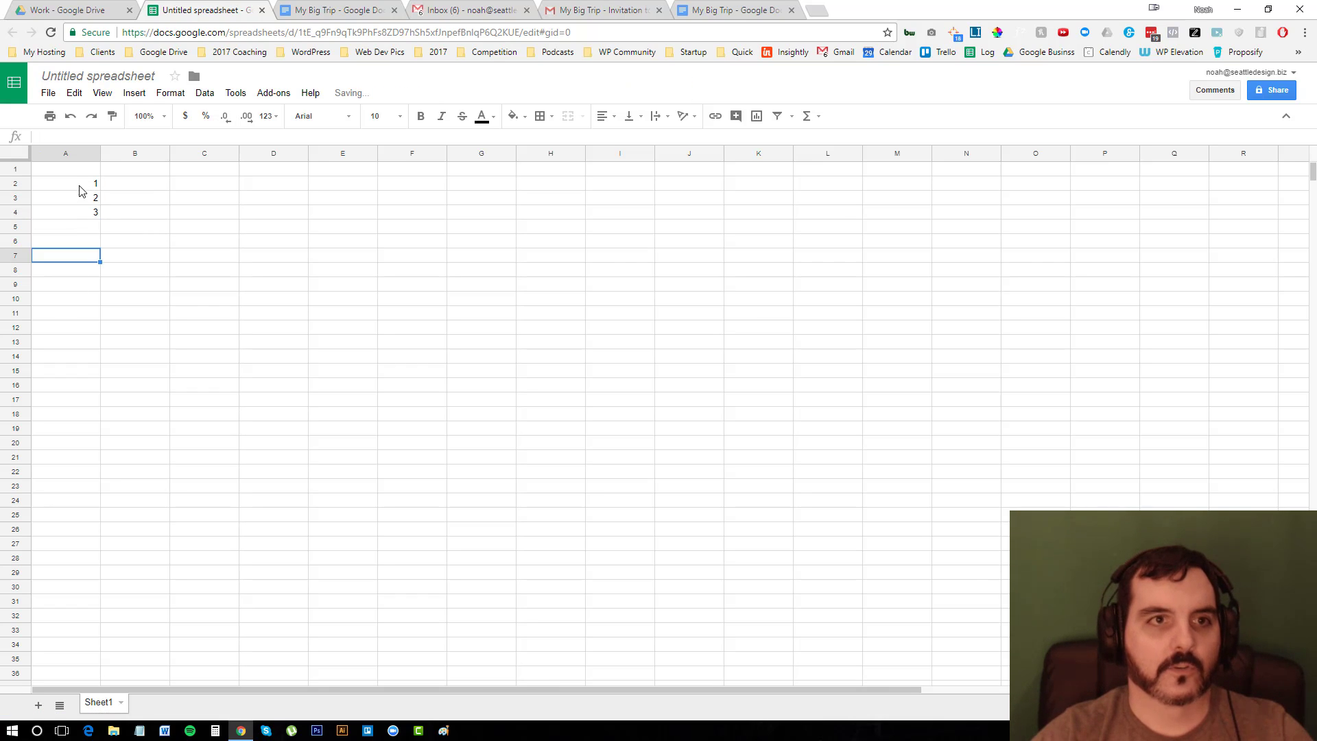
drag(81, 186, 57, 557)
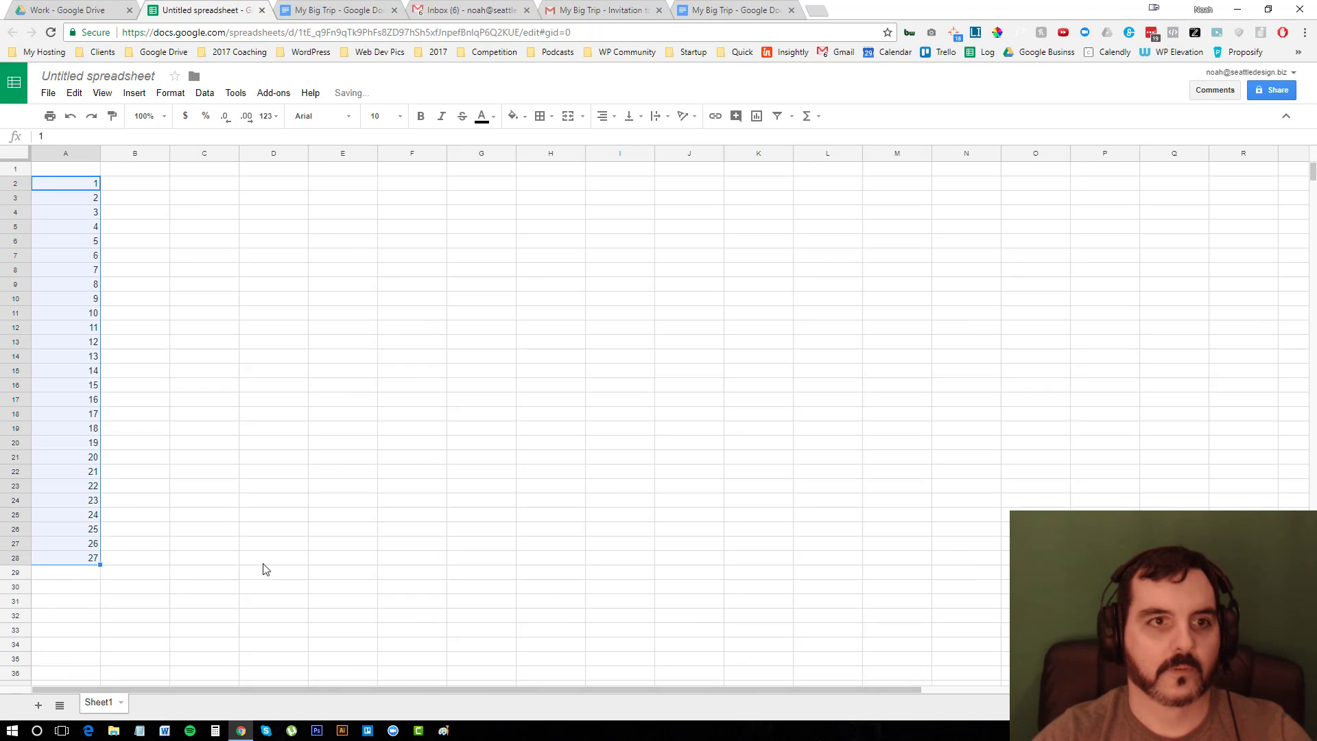
click(94, 590)
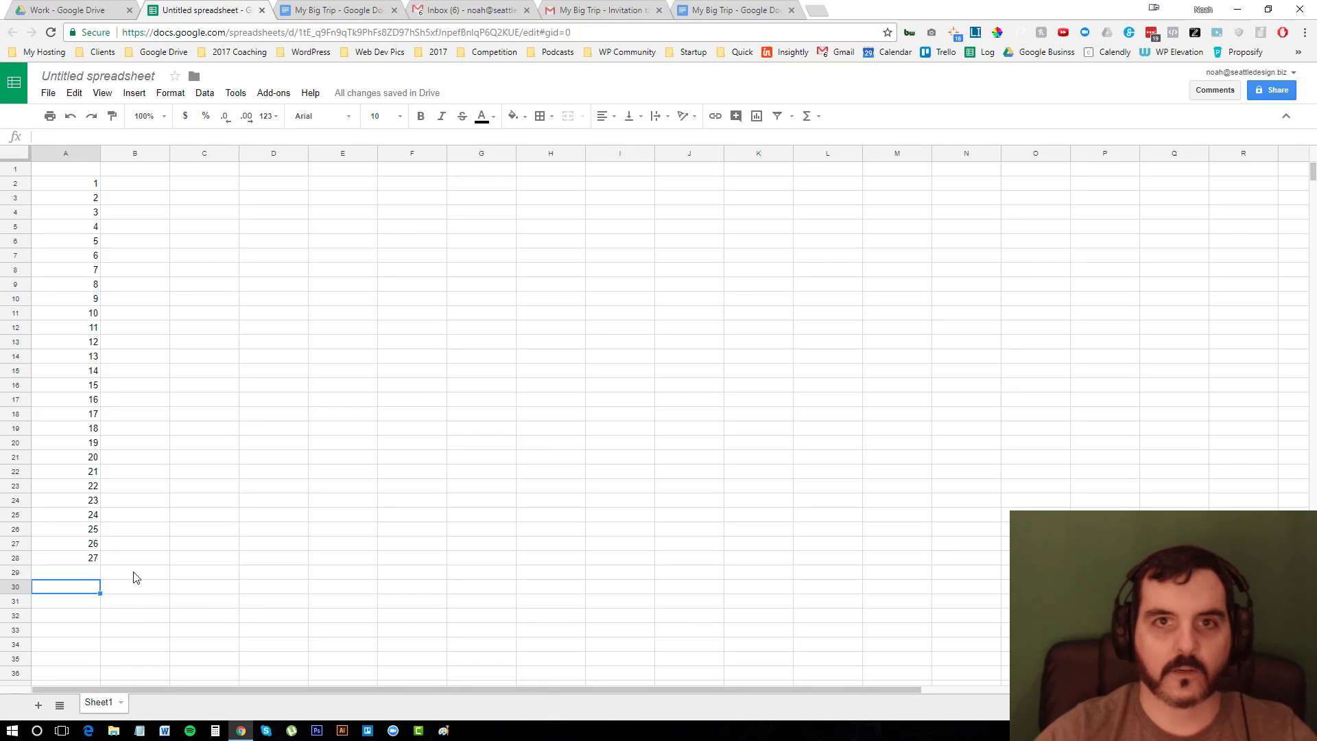
Add a SUM of the range A2:A30 in cell A31
drag(72, 183, 79, 589)
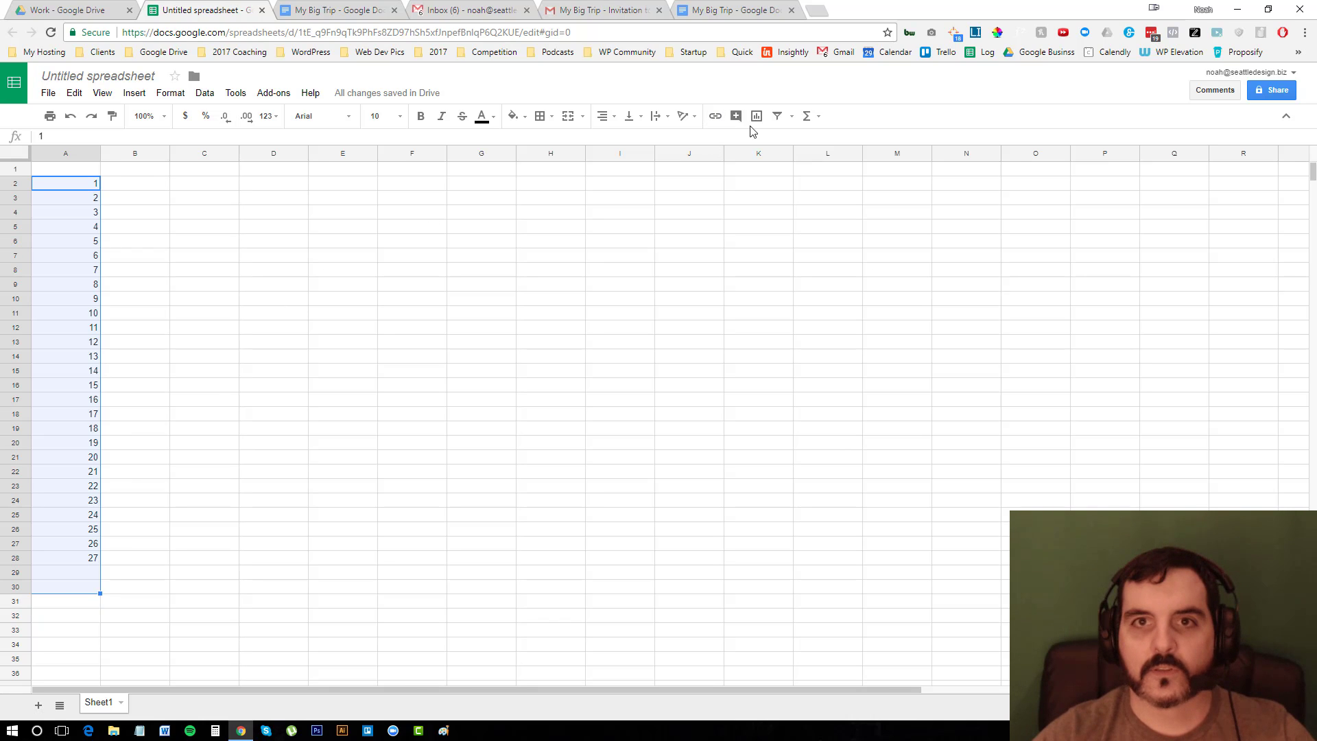
click(807, 118)
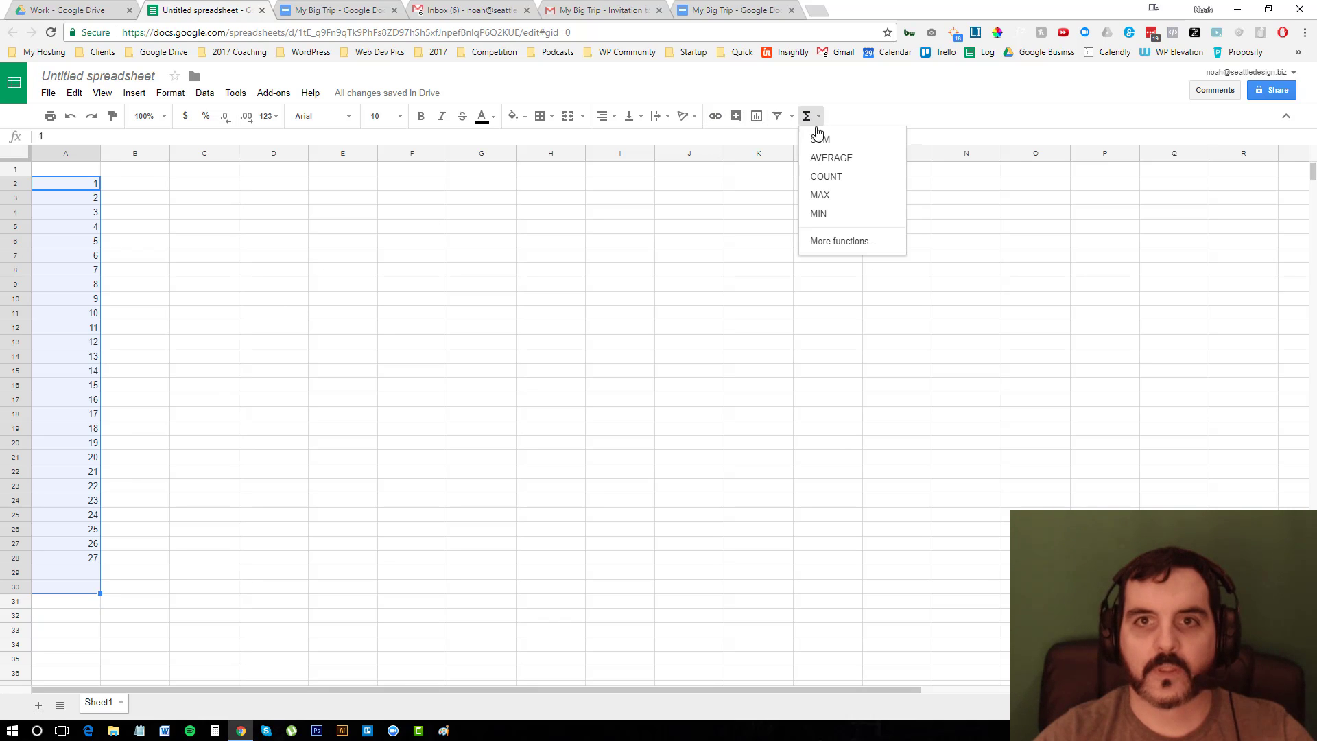
click(820, 139)
key(Return)
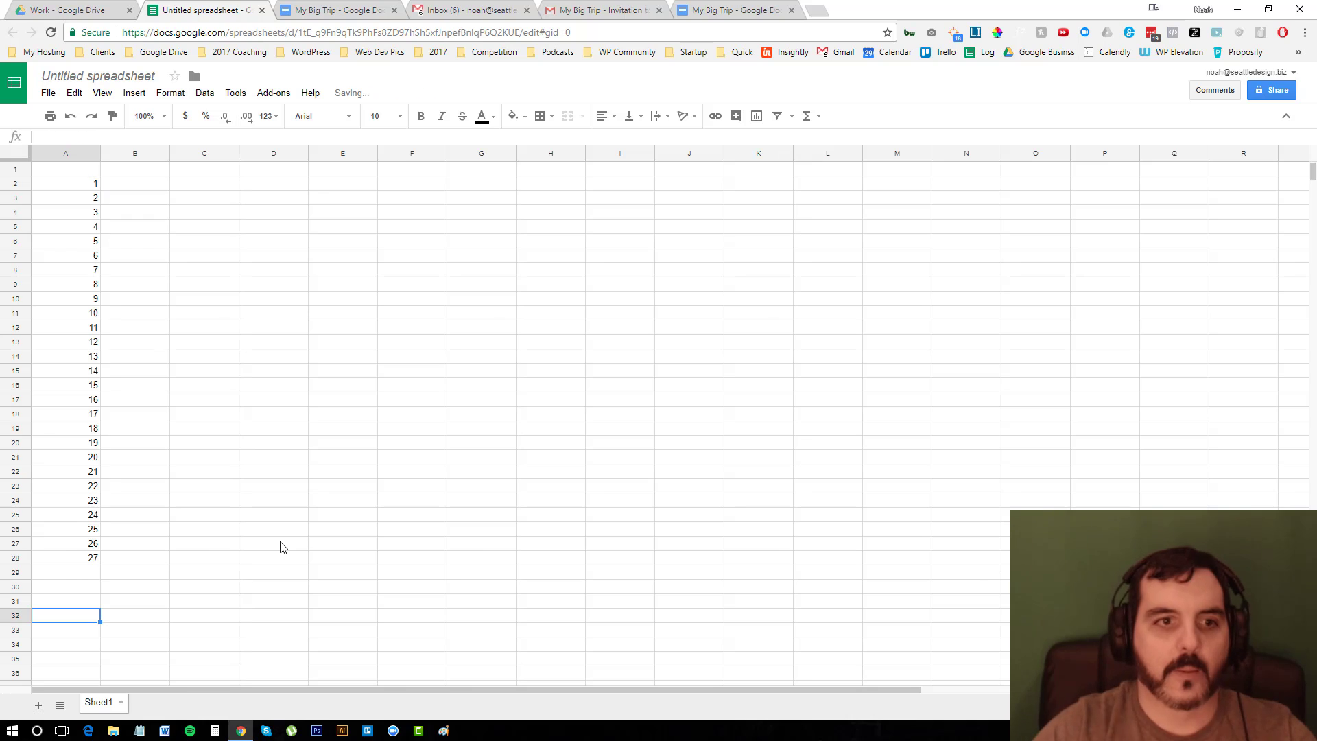
Divide the column total by 12 in cell C31 with the formula =A31/12
click(233, 607)
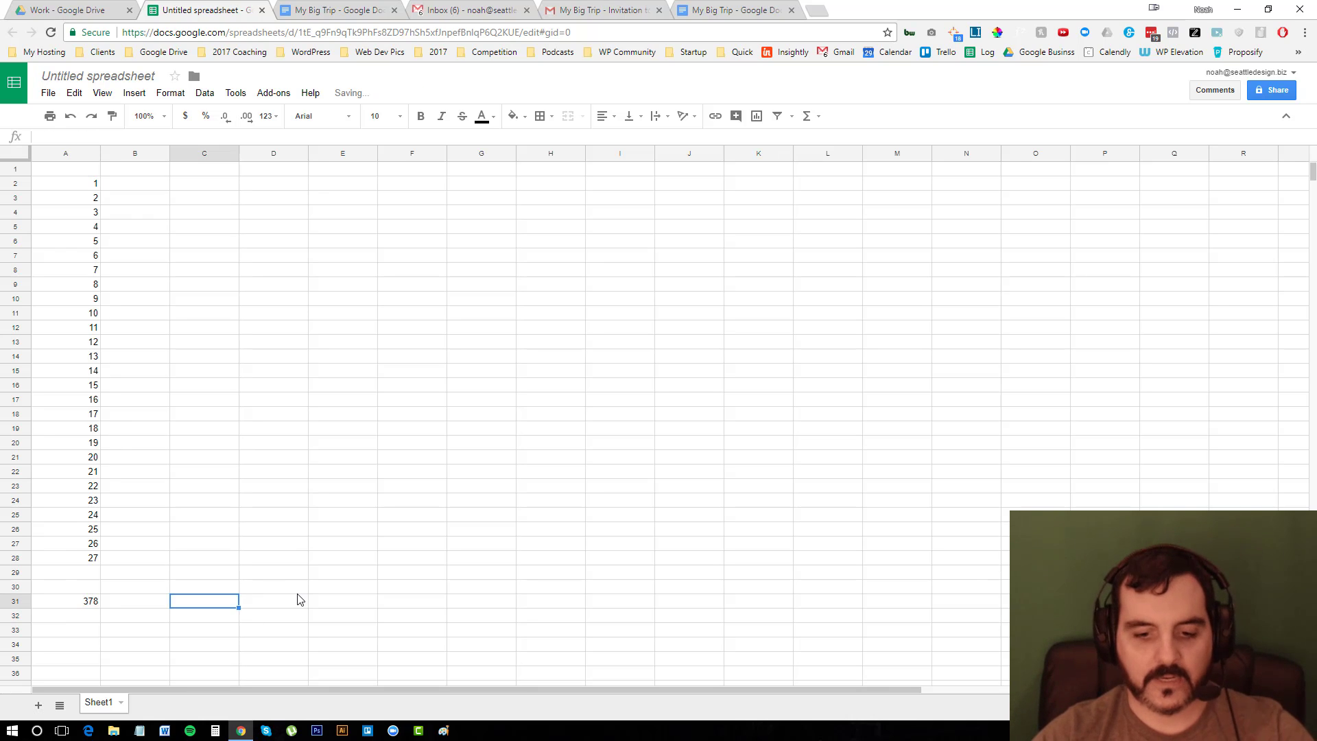
text(=)
drag(91, 601, 82, 587)
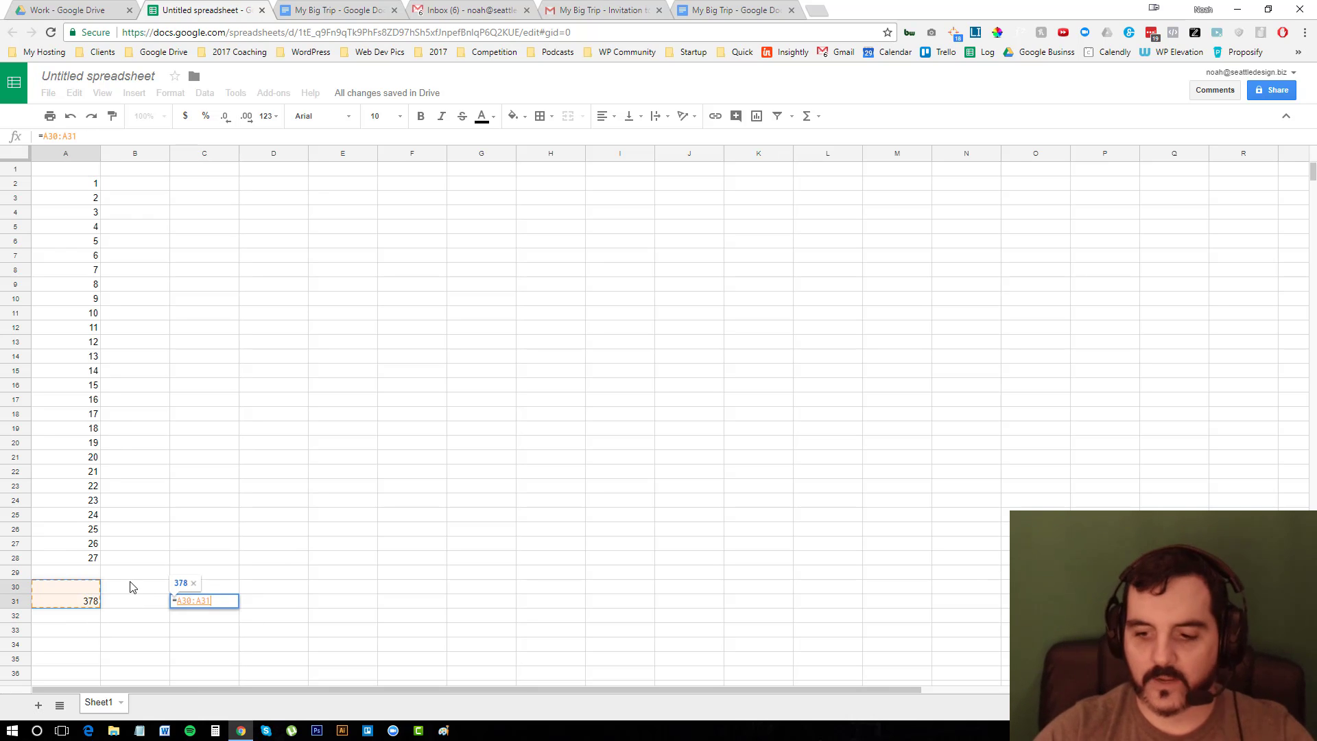
key(shift+Down)
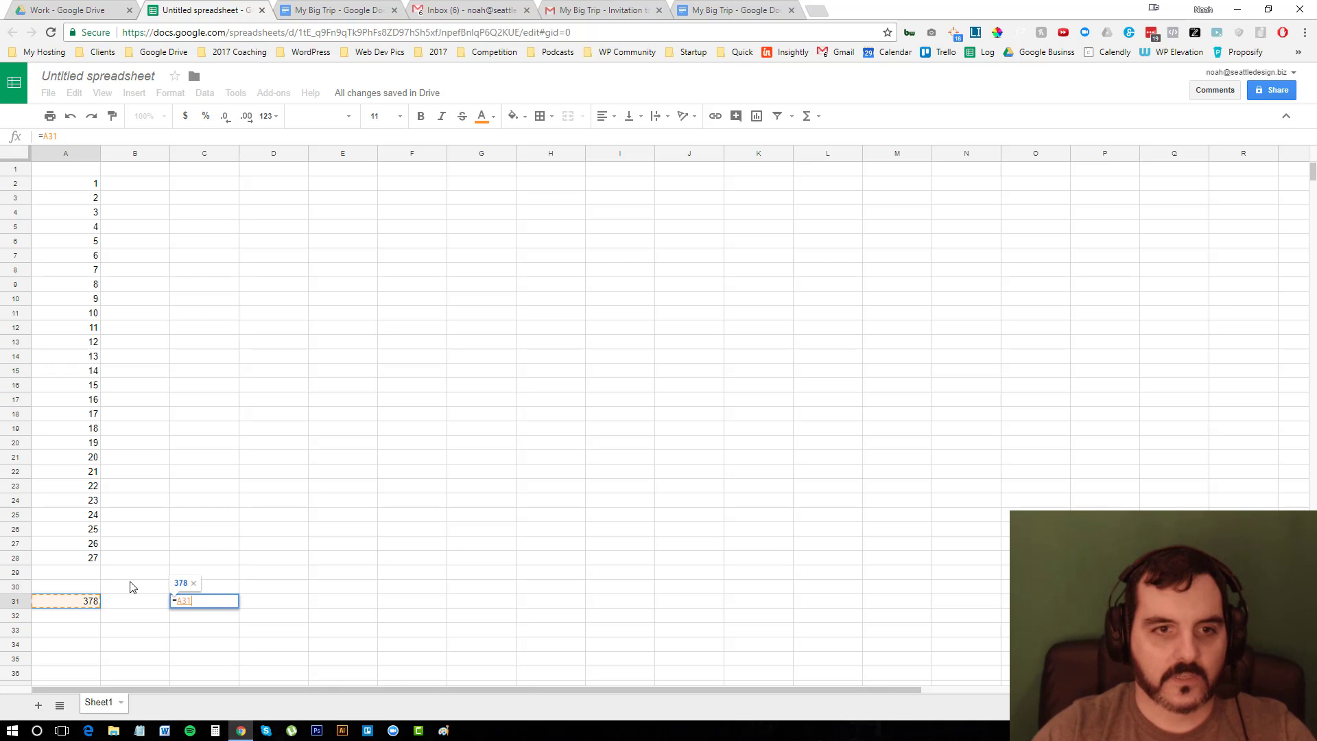
text(/12)
key(Return)
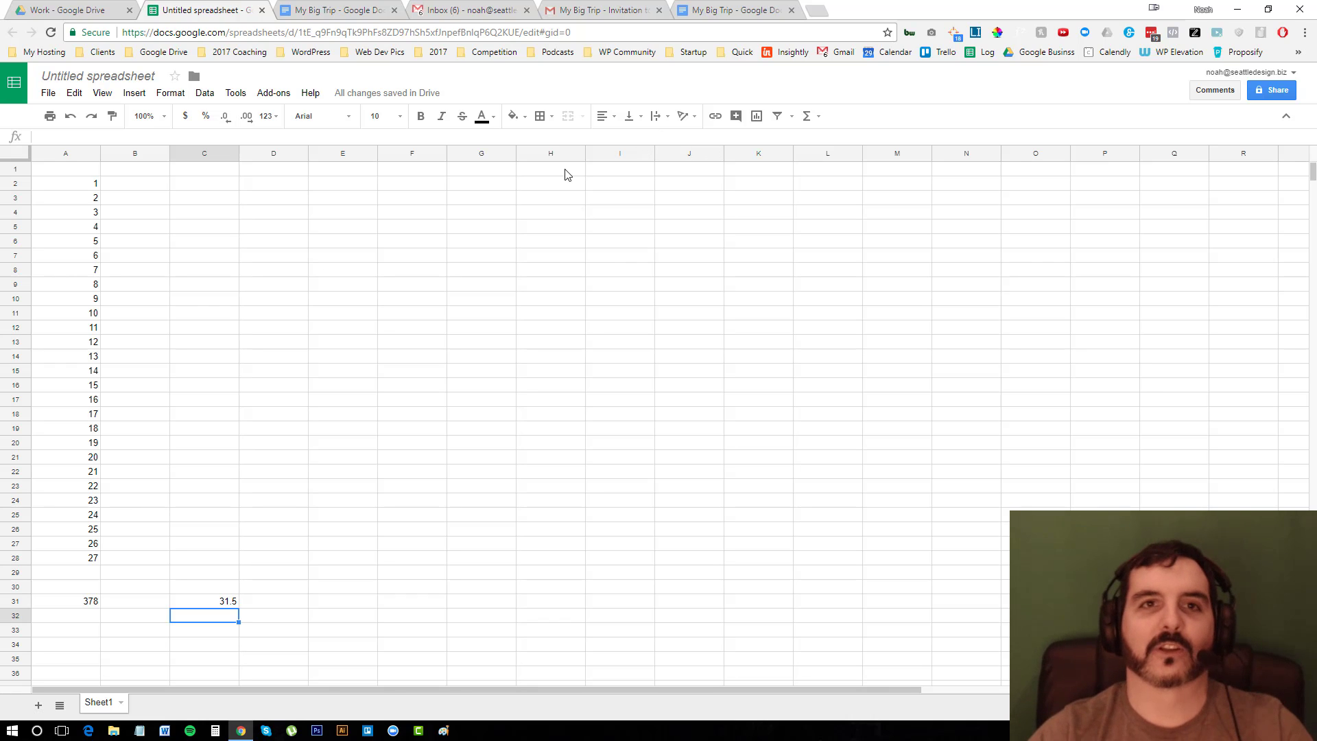
Switch back to Google Drive and upload the freshbooks2 video file to the Work folder
key(ctrl+shift+Tab)
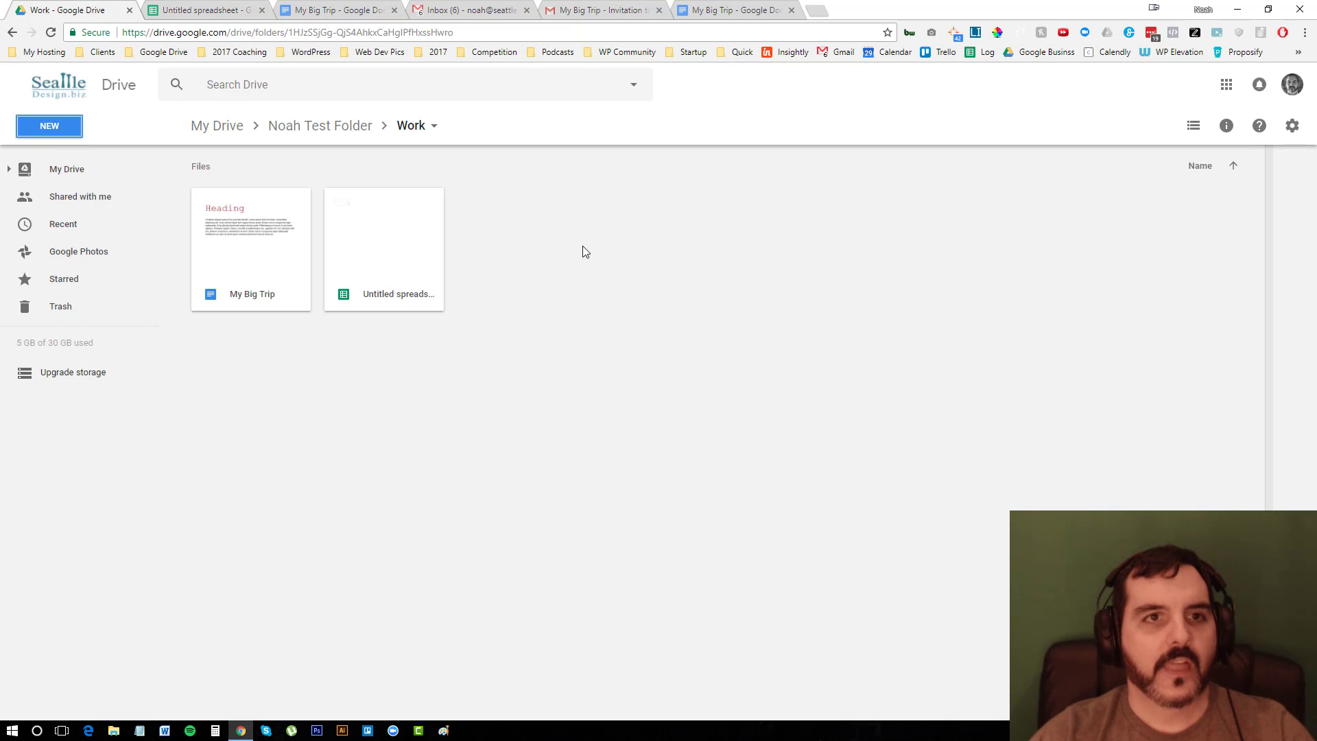
right_click(531, 222)
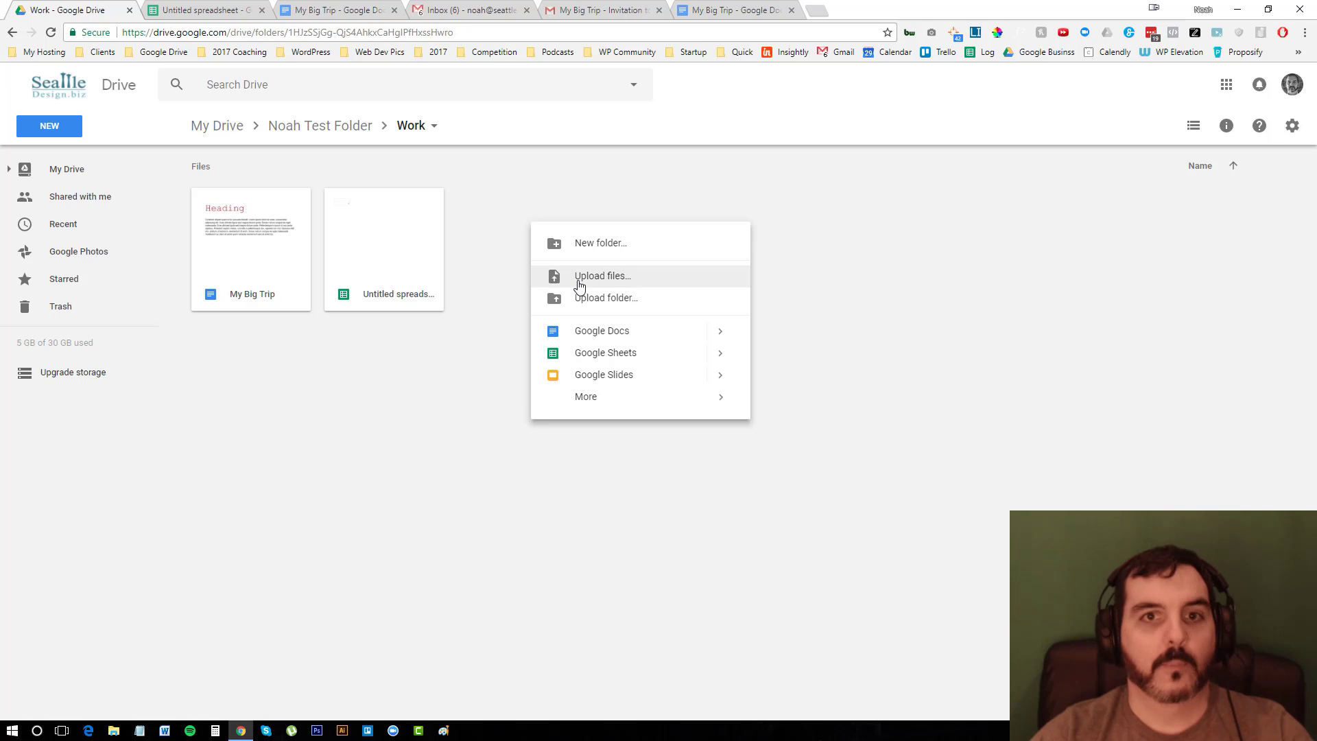
click(576, 277)
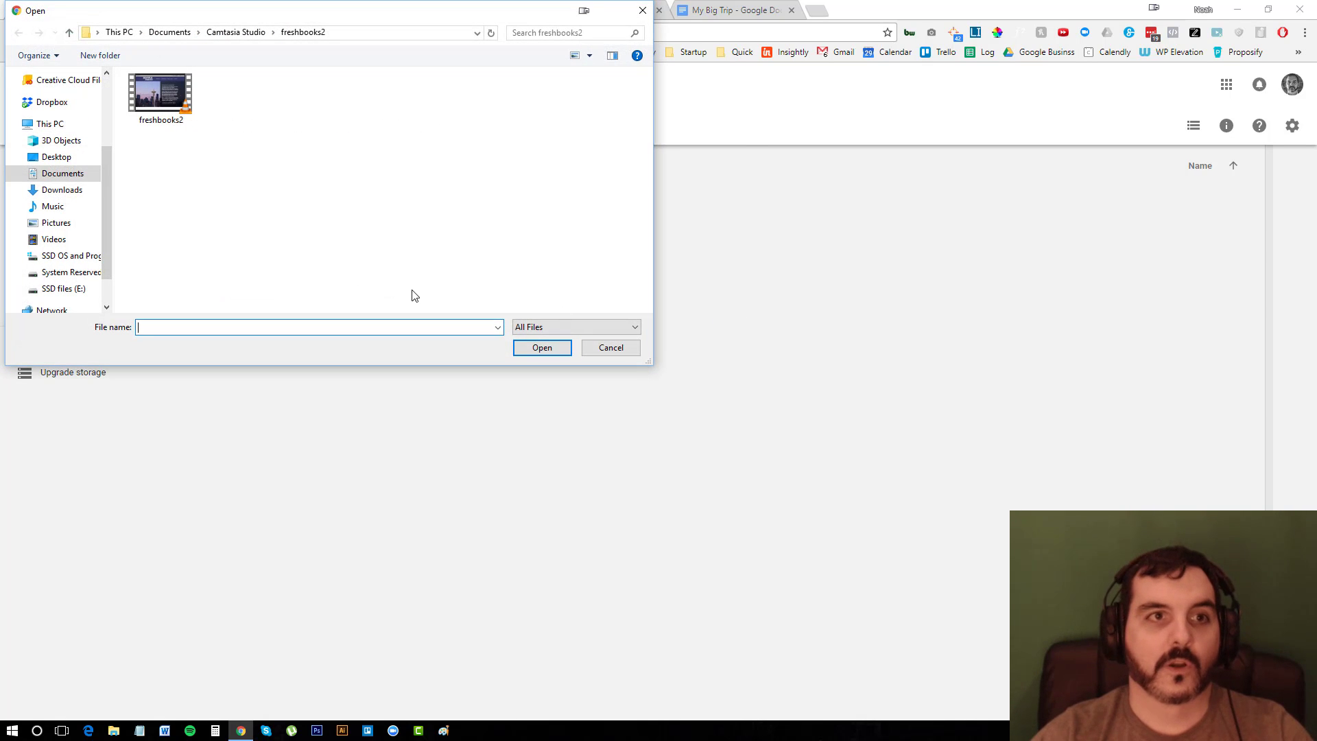
double_click(172, 88)
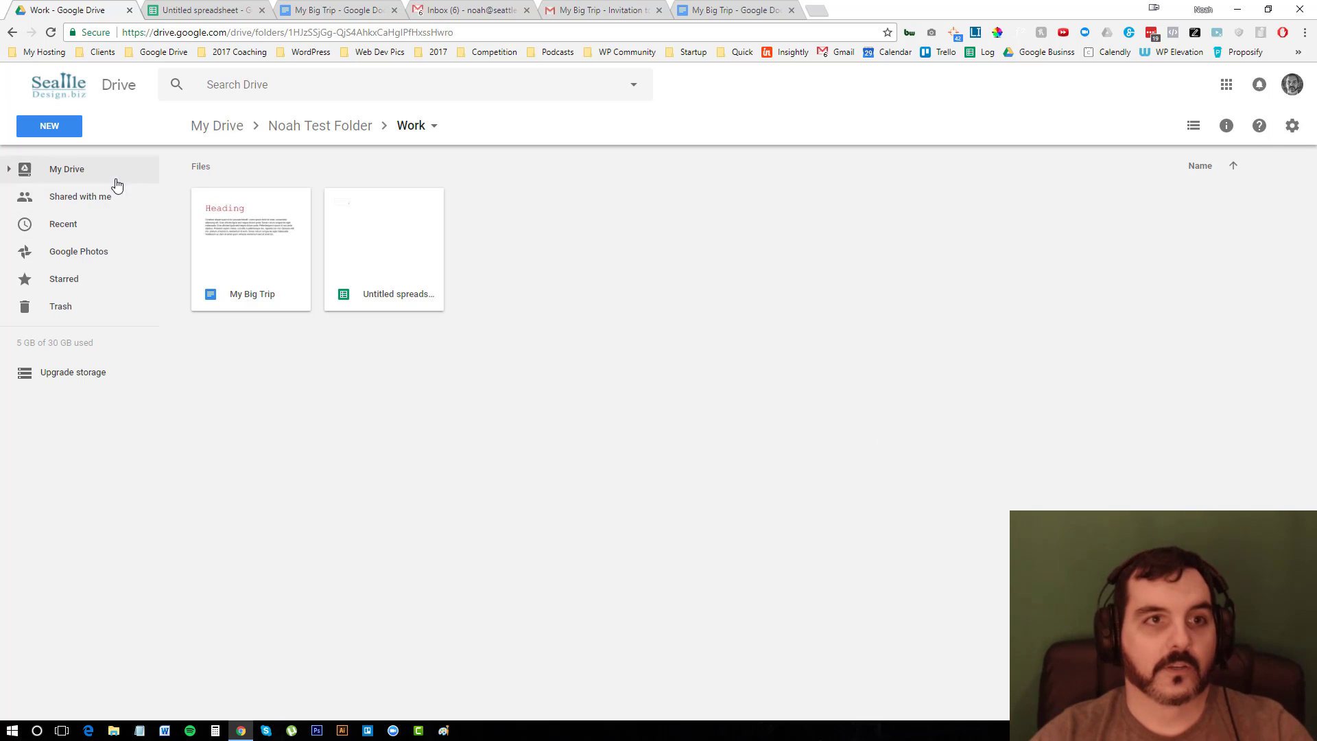
Go up to the parent test folder, view the contents of the Personal folder and return to the parent folder
click(306, 130)
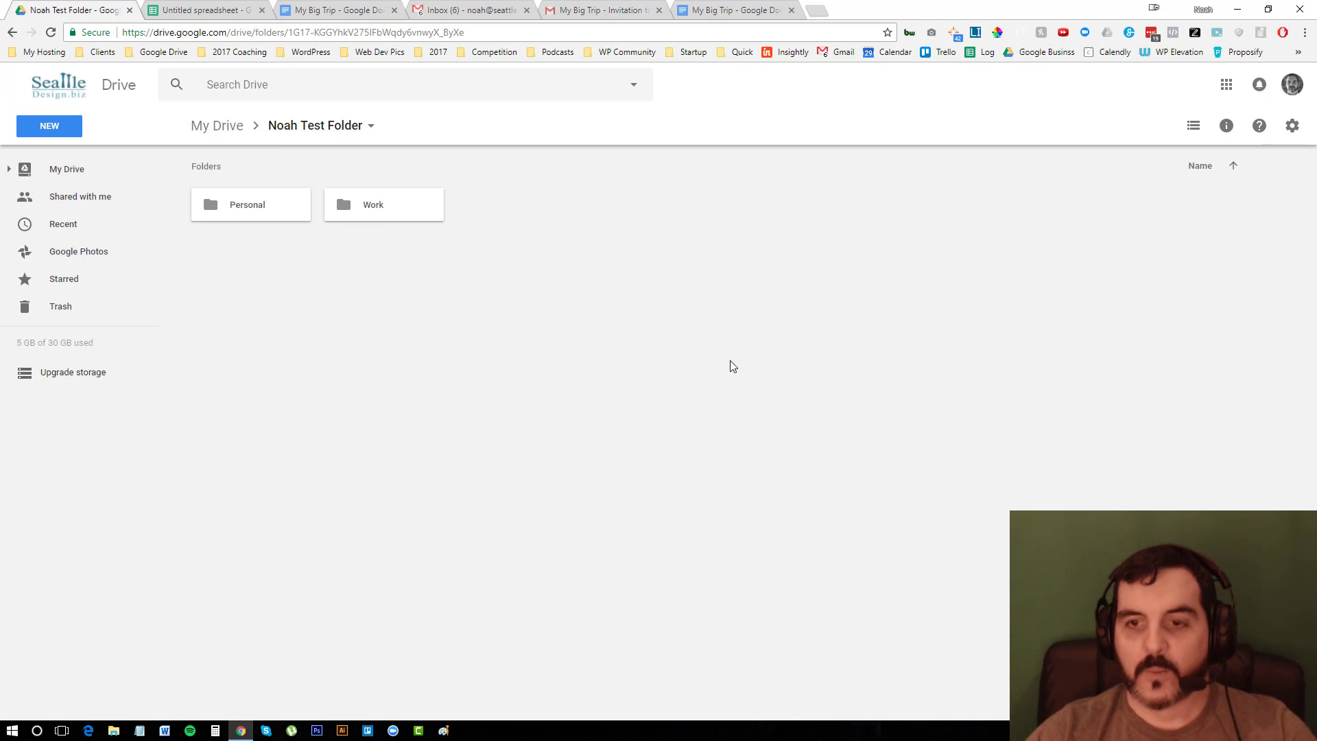
double_click(258, 207)
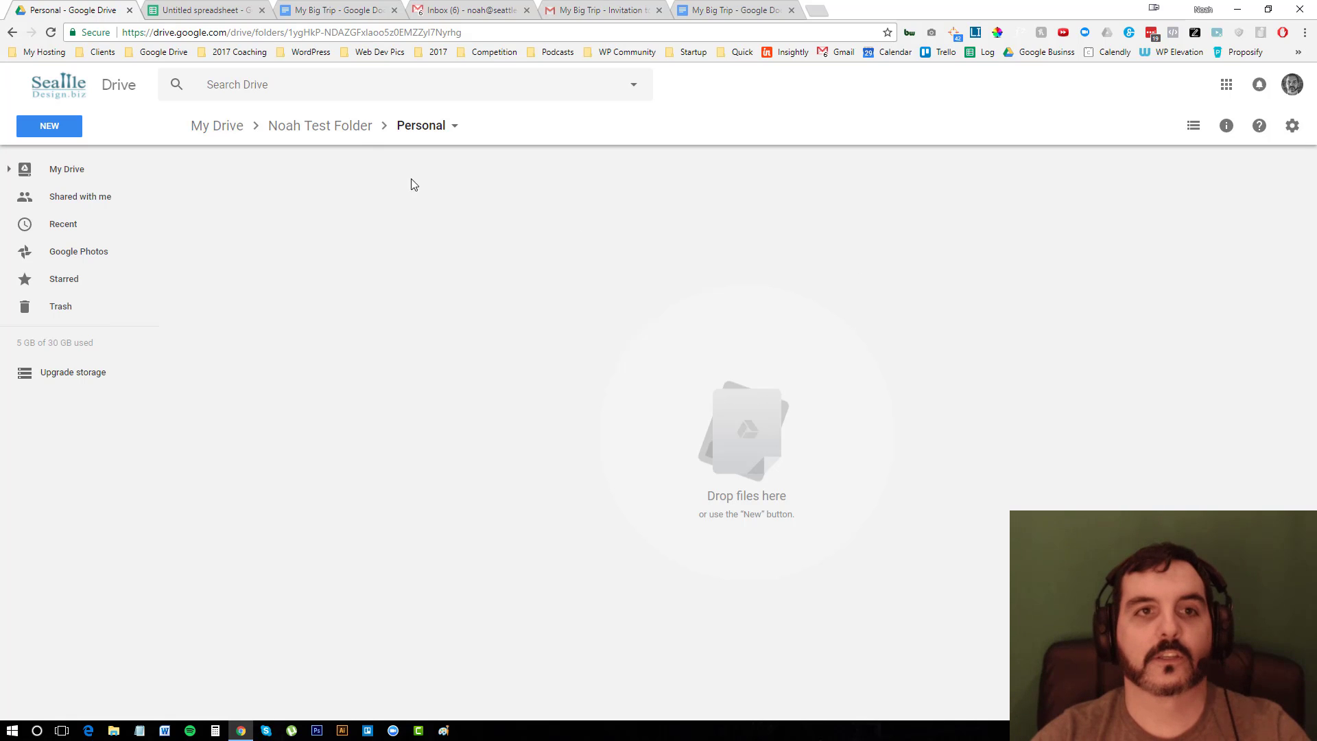
click(335, 123)
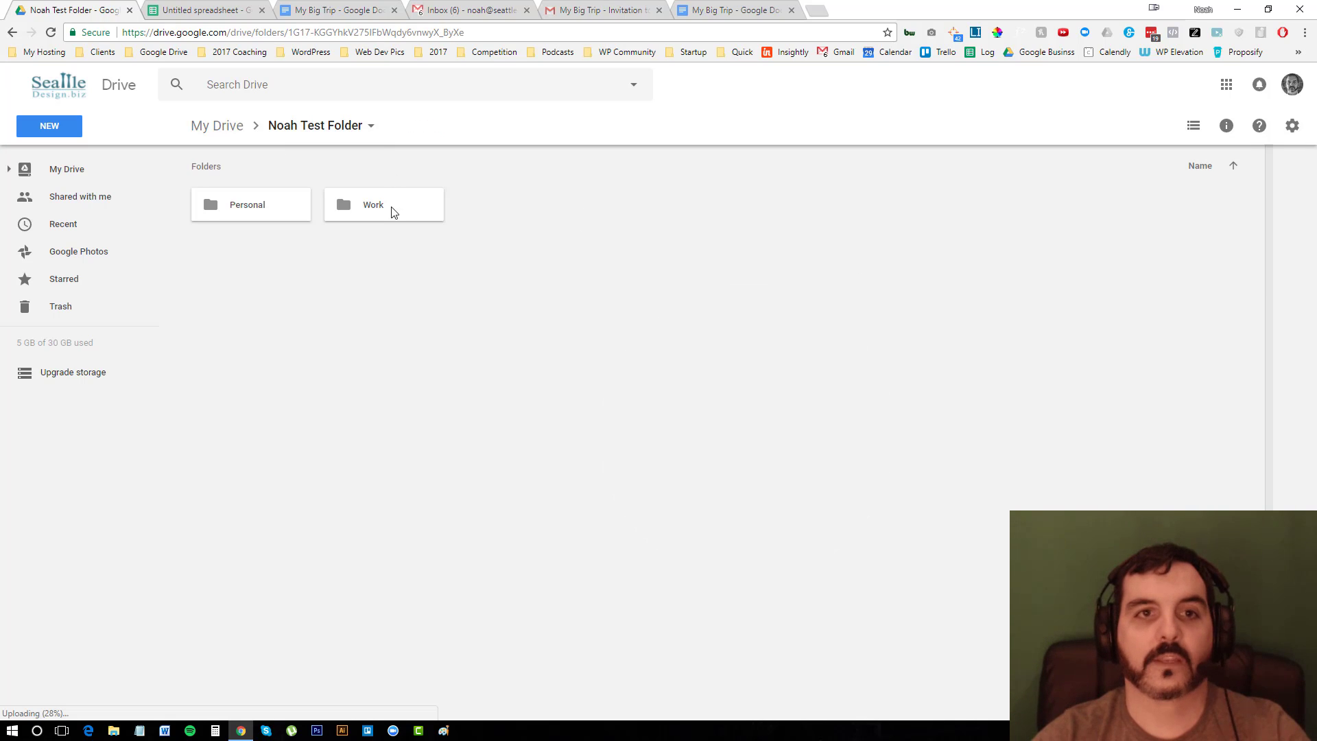
Open the sharing settings of the Personal folder and close them without adding anyone
click(269, 201)
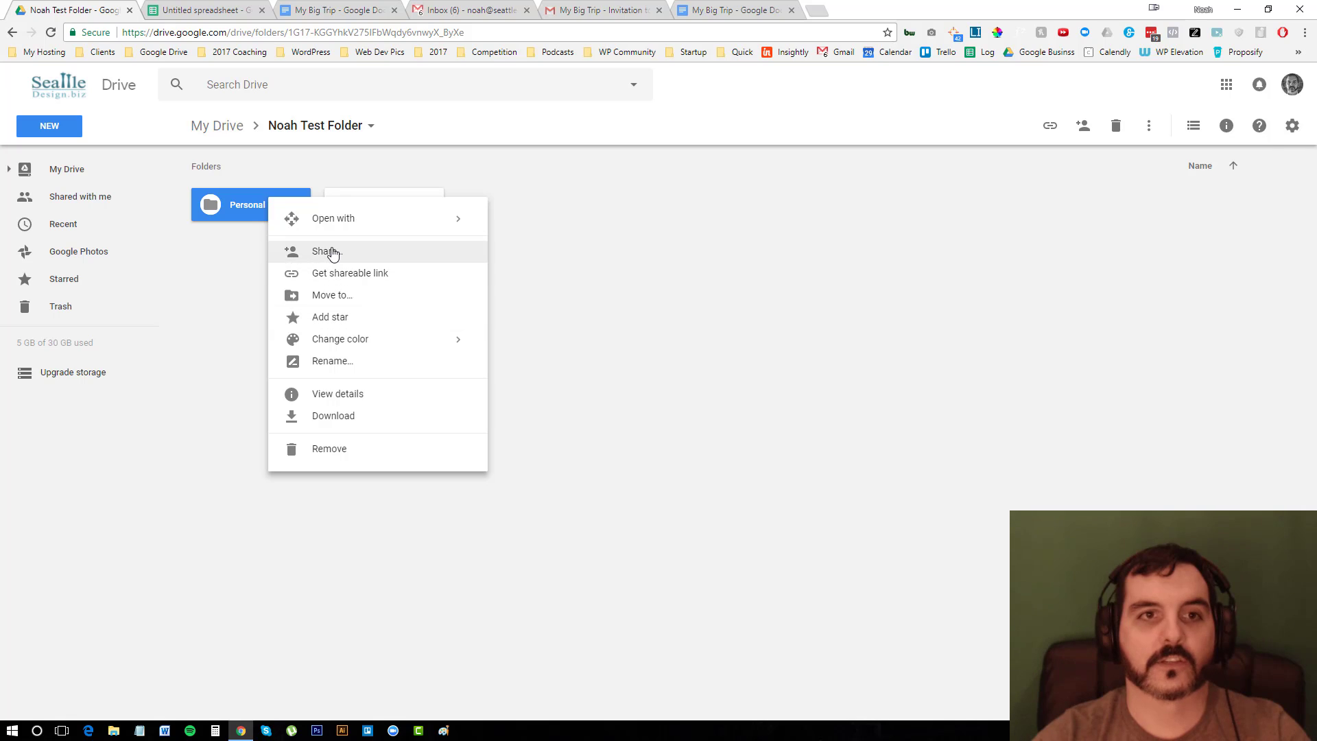
click(330, 250)
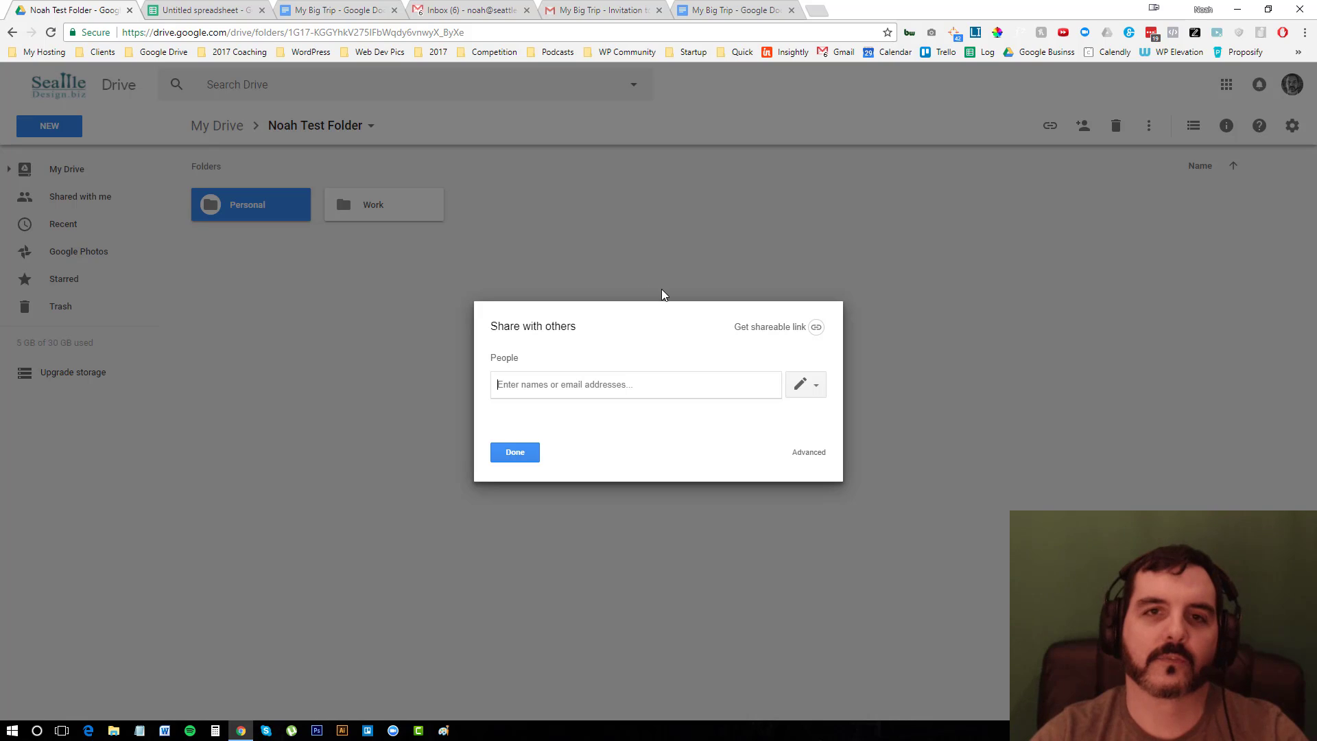
click(520, 454)
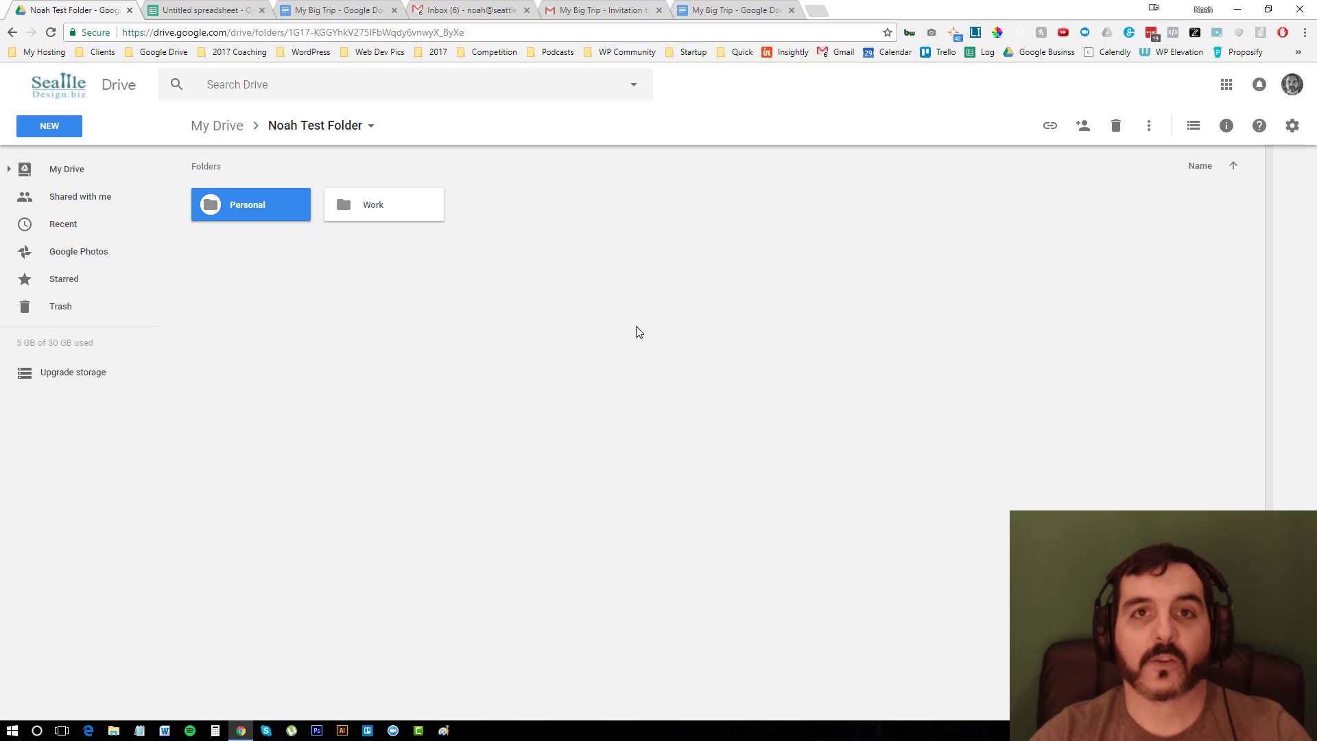
Check the Drive storage usage breakdown, and review the My Big Trip document and the untitled spreadsheet
mouse_move(64, 342)
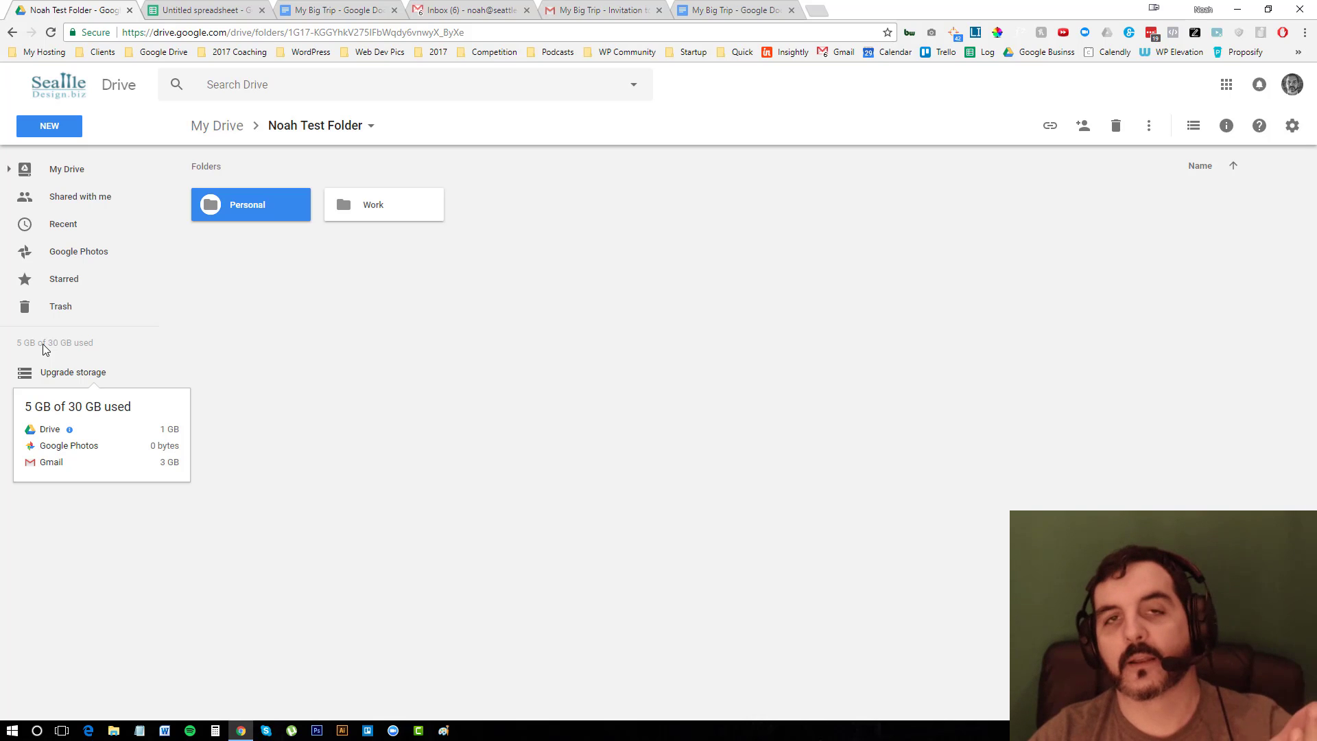
click(738, 9)
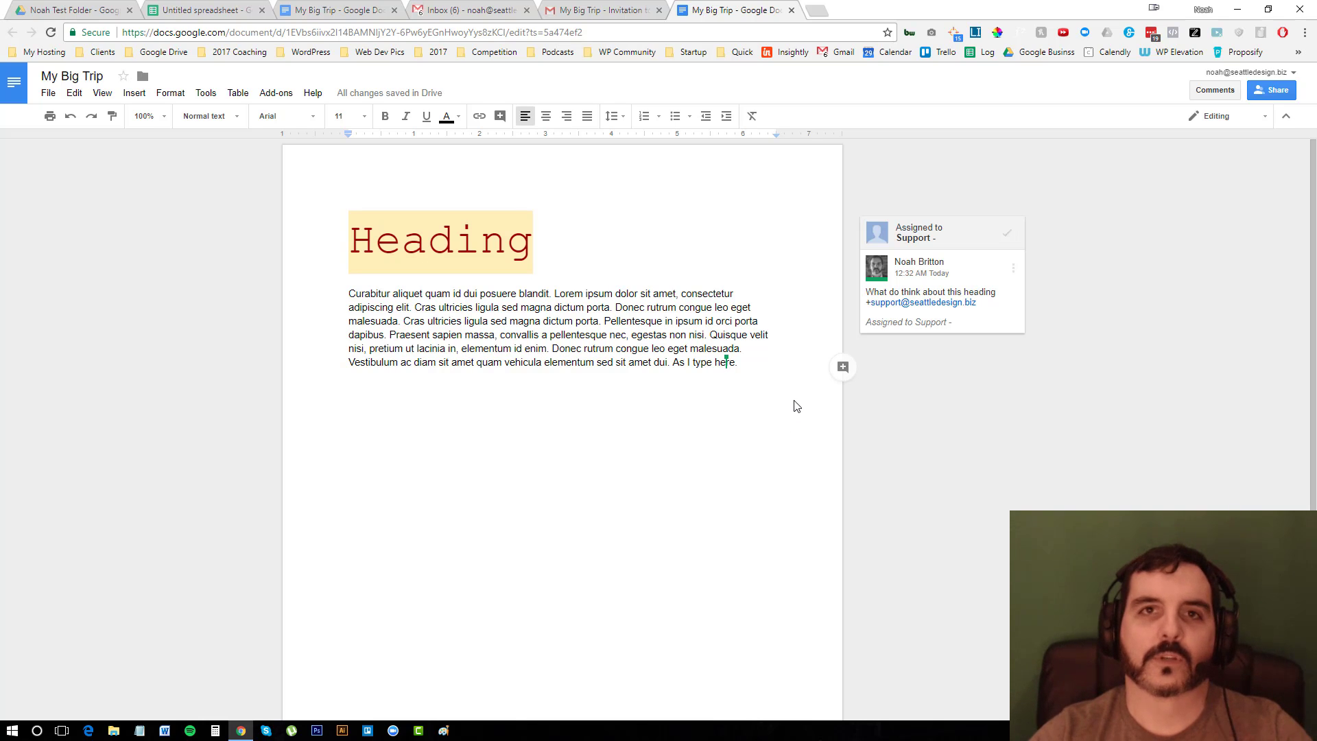
click(219, 9)
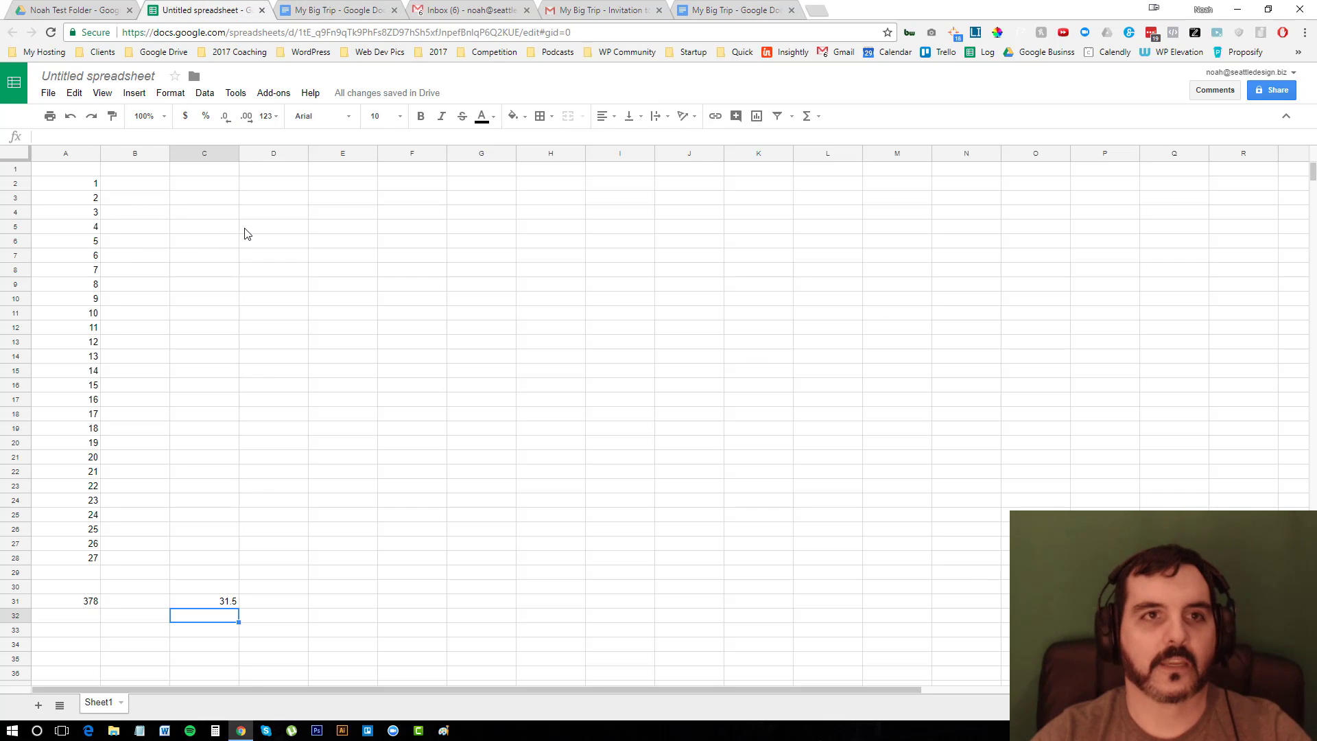